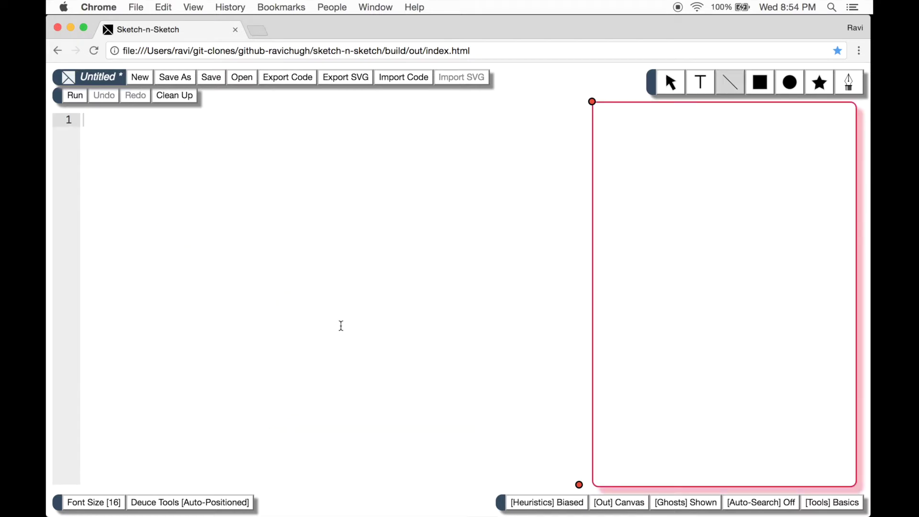
type("(def mug")
Write a mug definition with a black 200×300 body rectangle, drawn by (svg mug)
key("Return")
key("Return")
type("(let body")
key("Return")
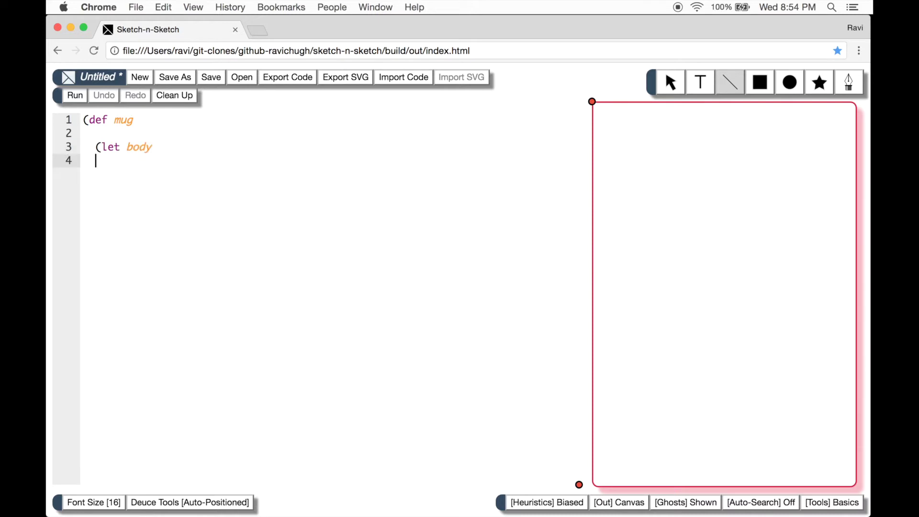
type("(rect 'bl")
type("ack' 0 0 ")
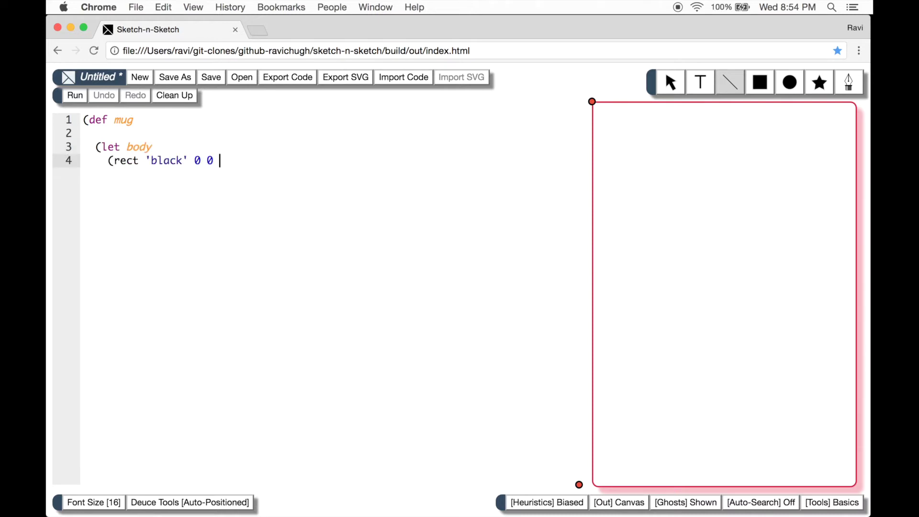
type("200 300)")
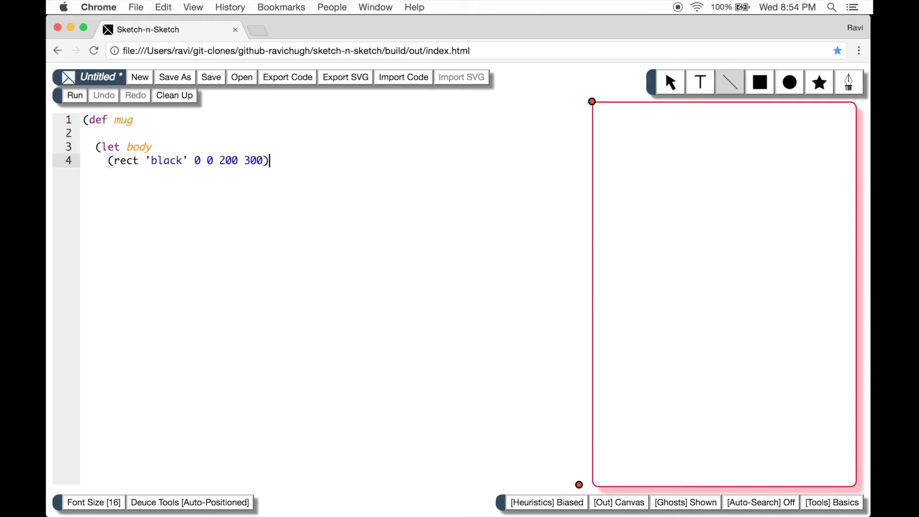
key("Return")
key("Return")
key("BackSpace")
key("BackSpace")
type("[ bo")
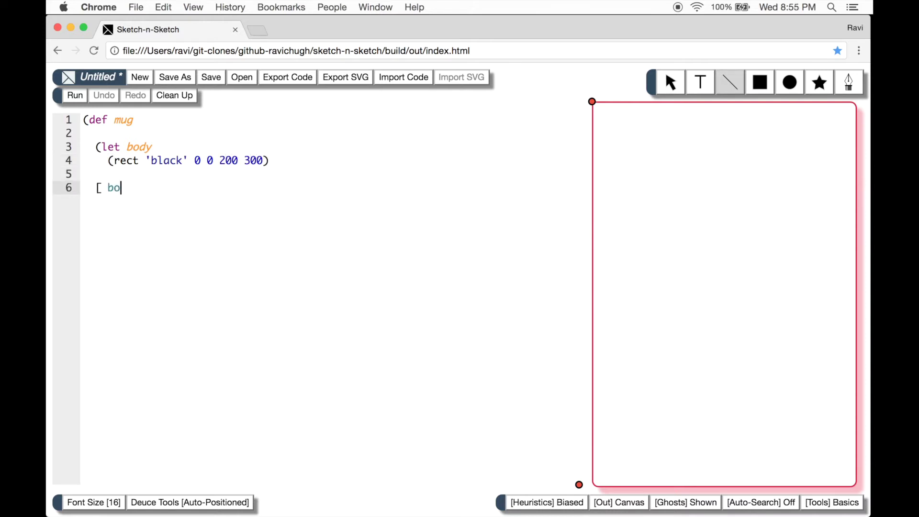
type("dy ]))")
key("Return")
key("Return")
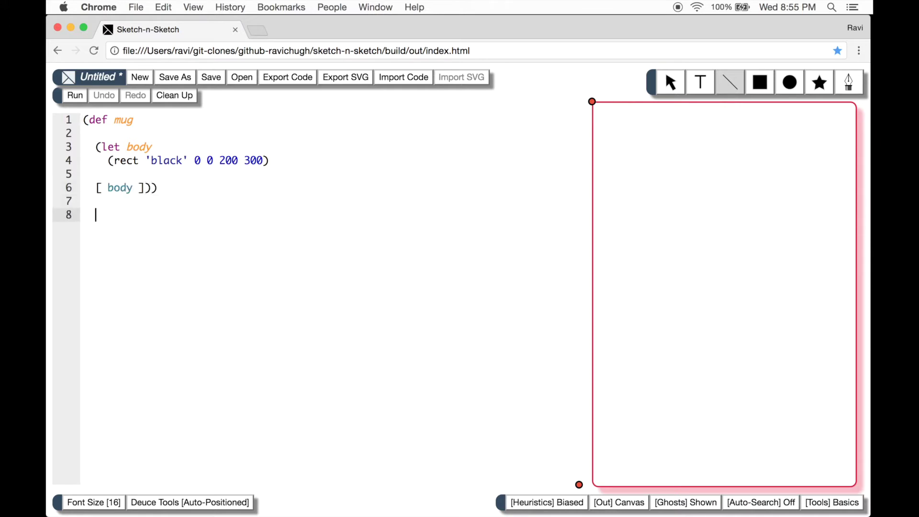
key("BackSpace")
type("(svg mu")
type("g)")
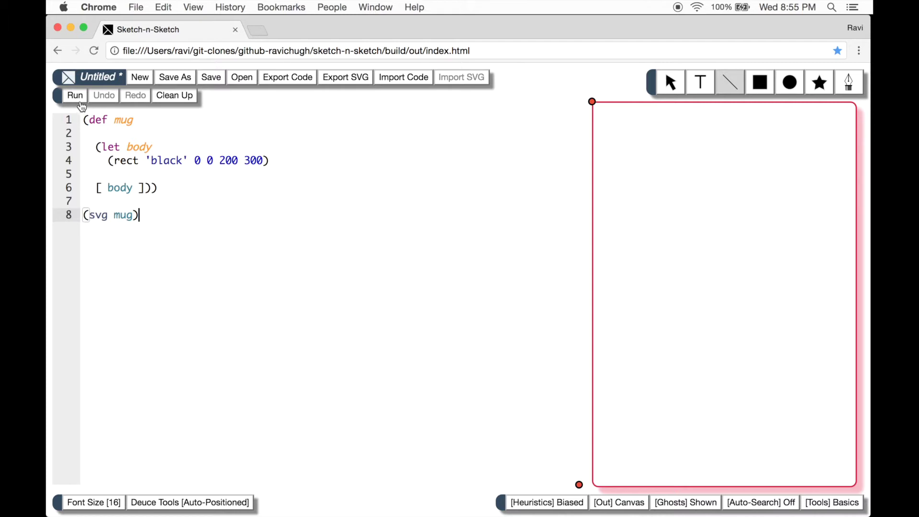
left_click(77, 102)
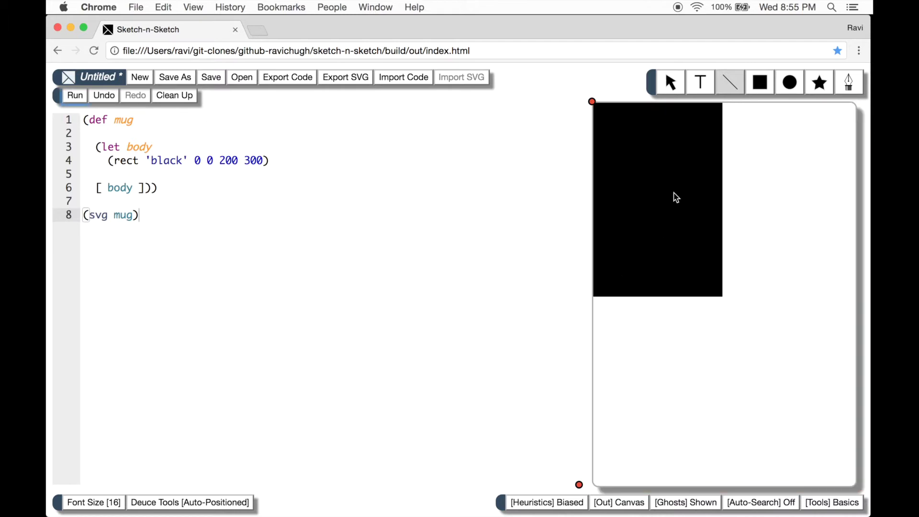
key("Escape")
left_click_drag(682, 173, 700, 241)
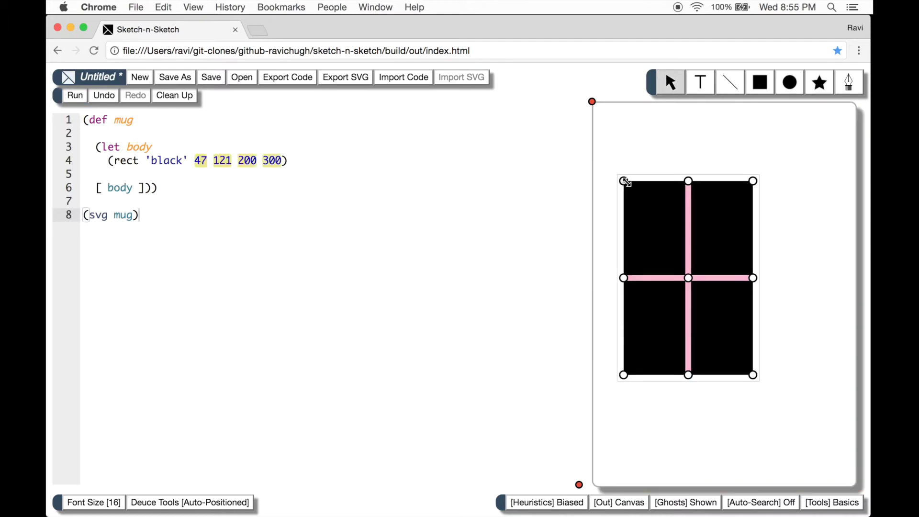
left_click_drag(624, 180, 654, 257)
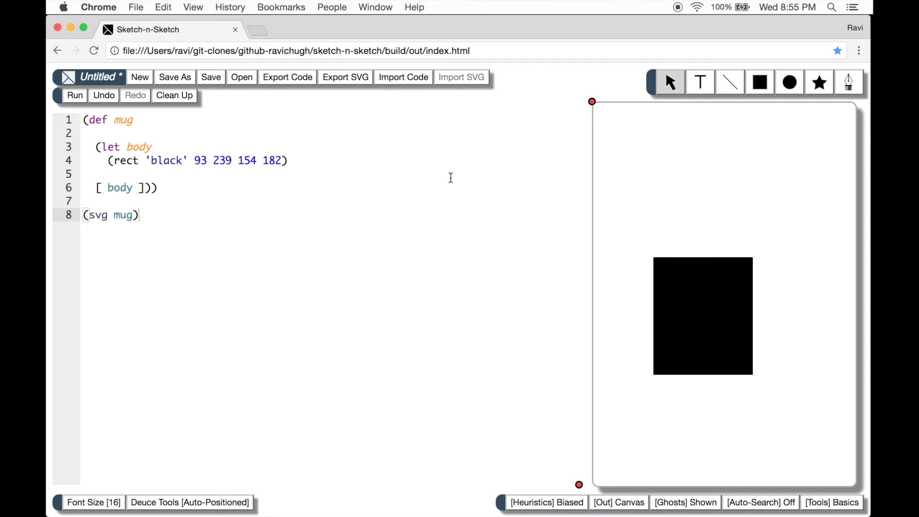
left_click(351, 159)
key("Return")
key("Return")
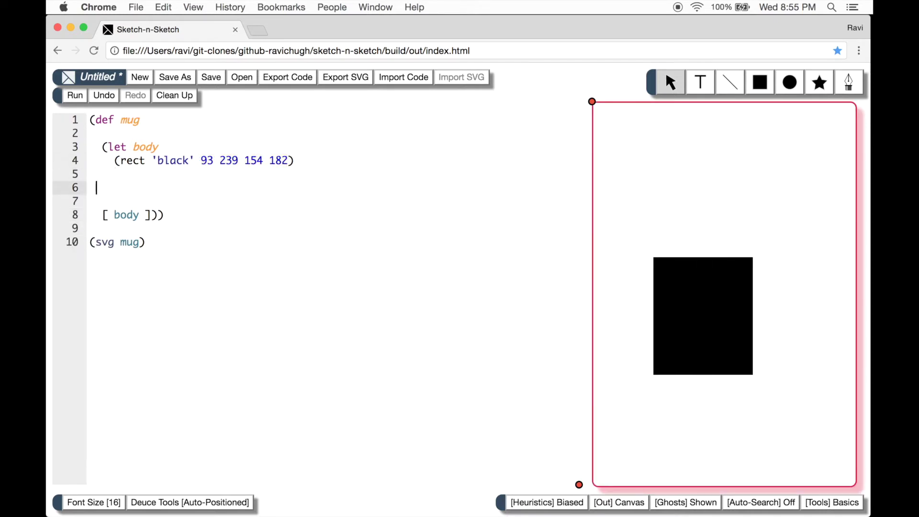
type("(let handle")
key("Return")
type("(ellipse ")
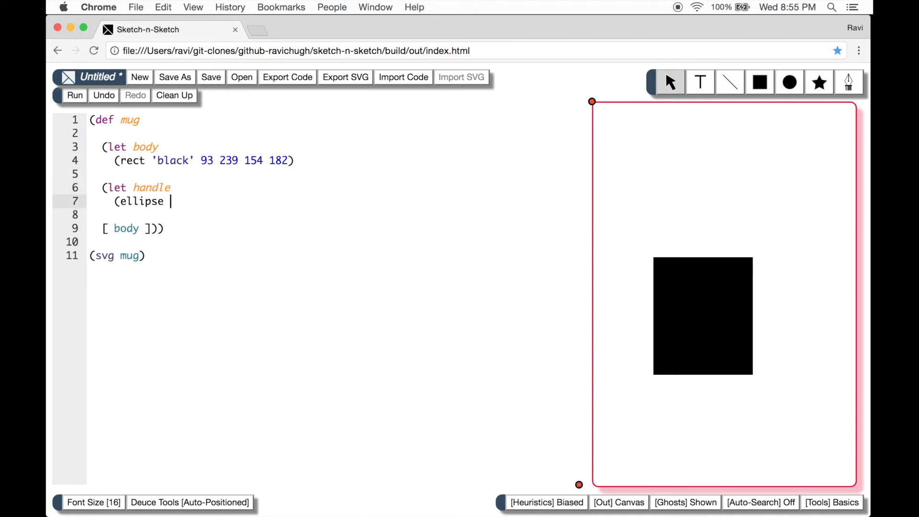
type("'gray' ")
type("200 200 ")
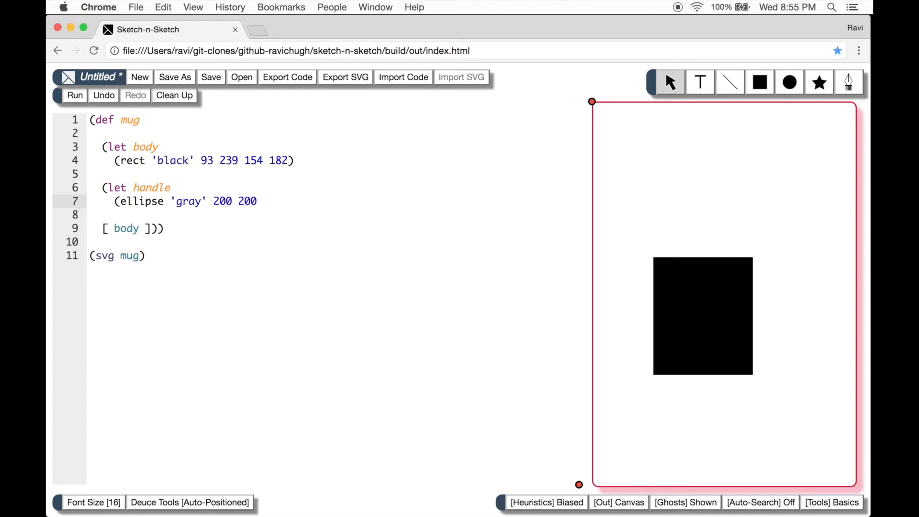
type("40 50)")
key("Down")
key("Down")
key("Left")
key("Left")
type("ha")
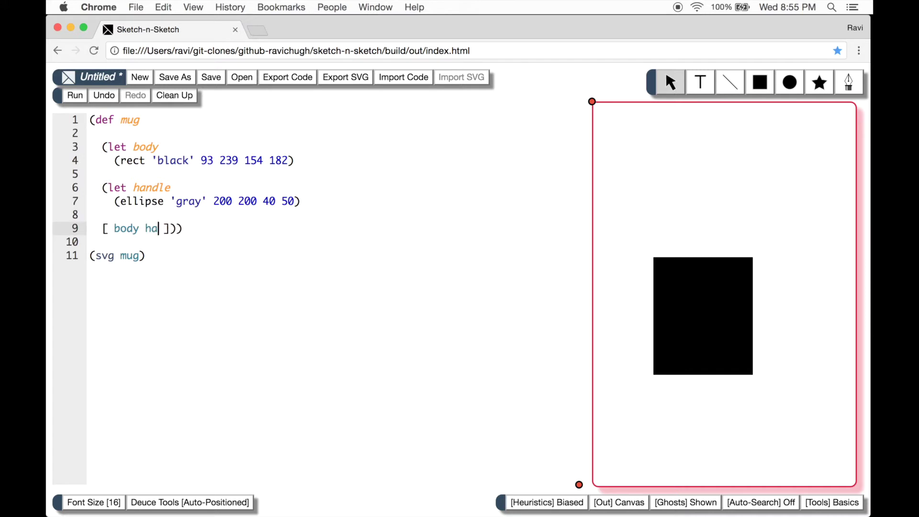
type("ndle")
key("Right")
key("Right")
key("Right")
key("Right")
type(")")
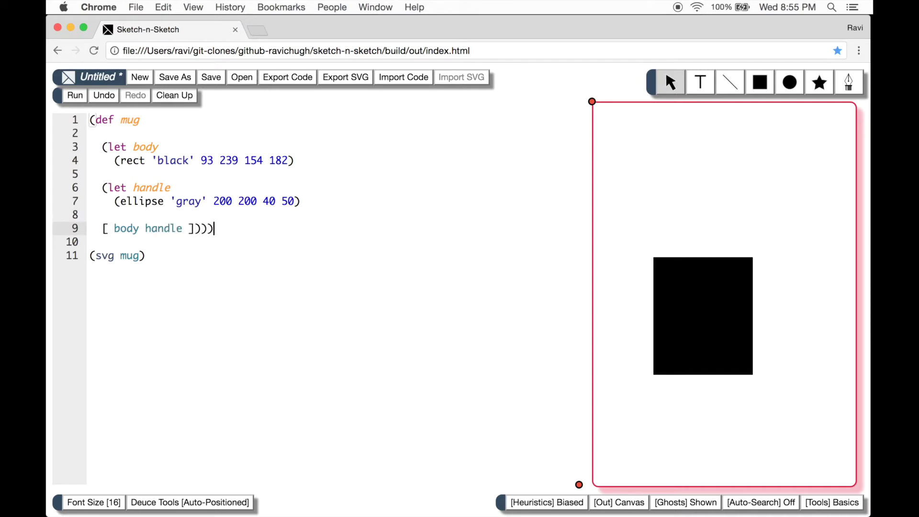
left_click(75, 94)
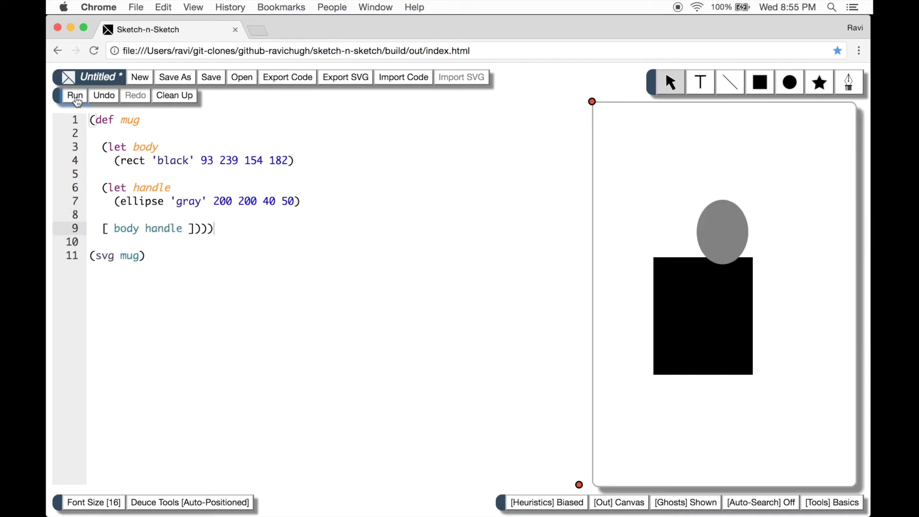
left_click_drag(735, 230, 777, 298)
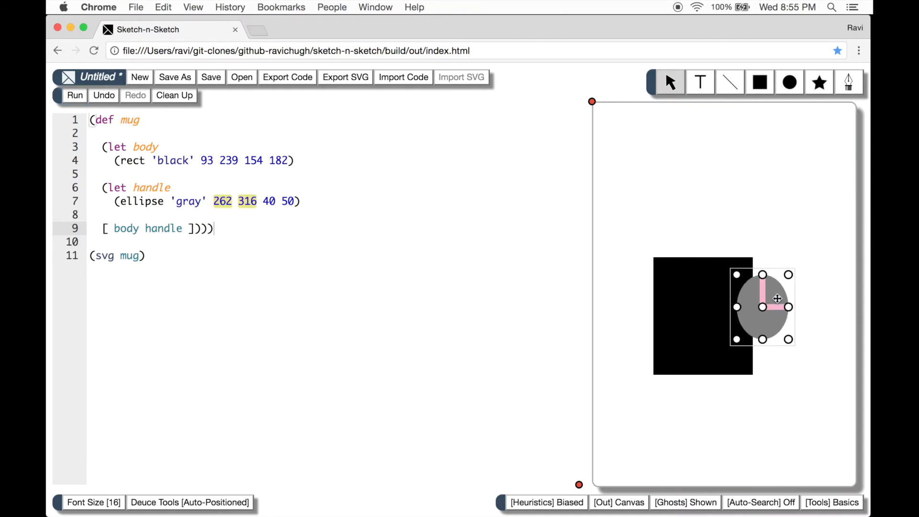
Merge the handle's gray and the body's black colours into one shared fill variable
left_click(193, 201)
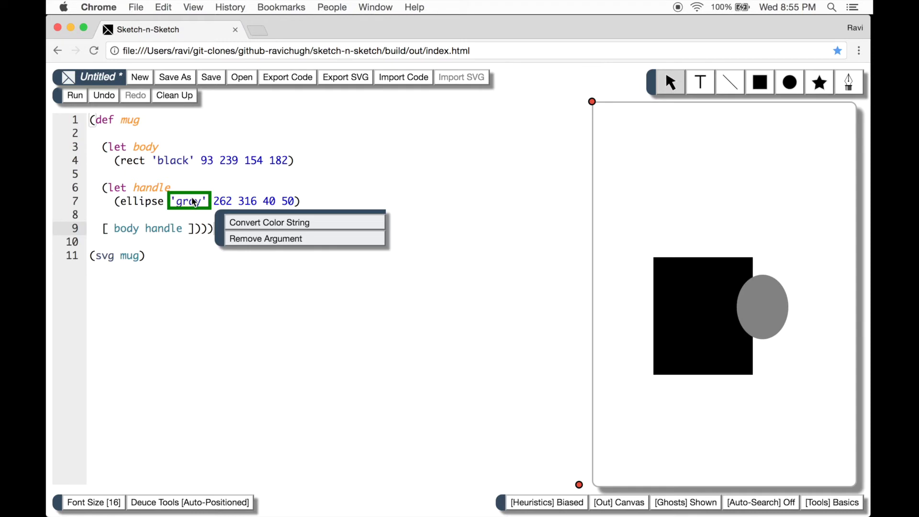
left_click(176, 160)
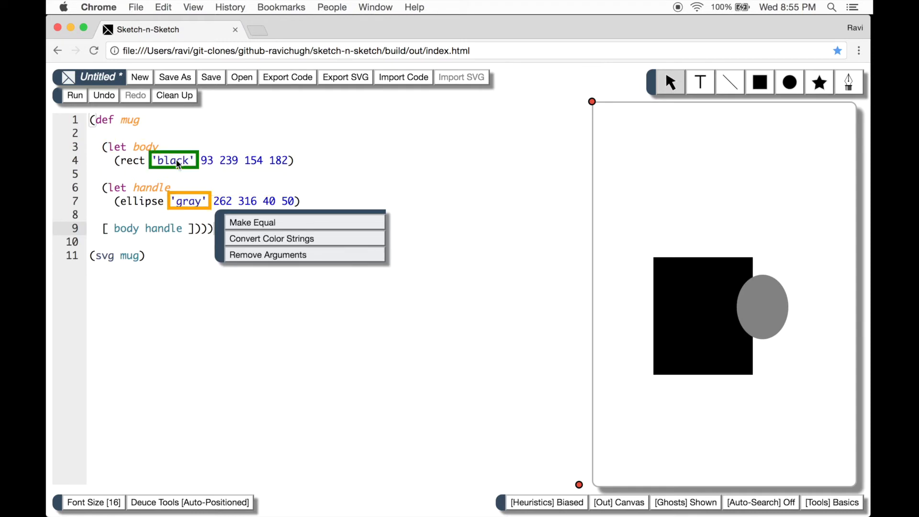
left_click(249, 224)
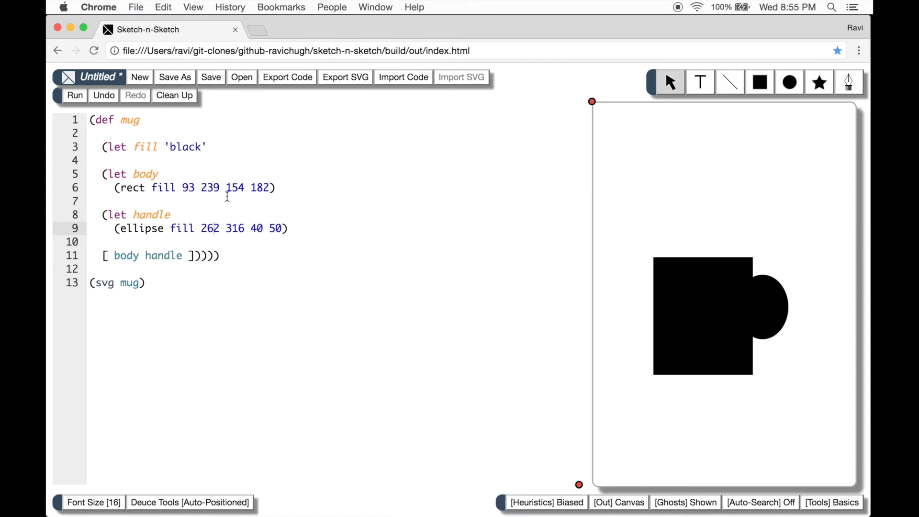
Convert the shared fill to a hue number and set it to red (348)
left_click(188, 147)
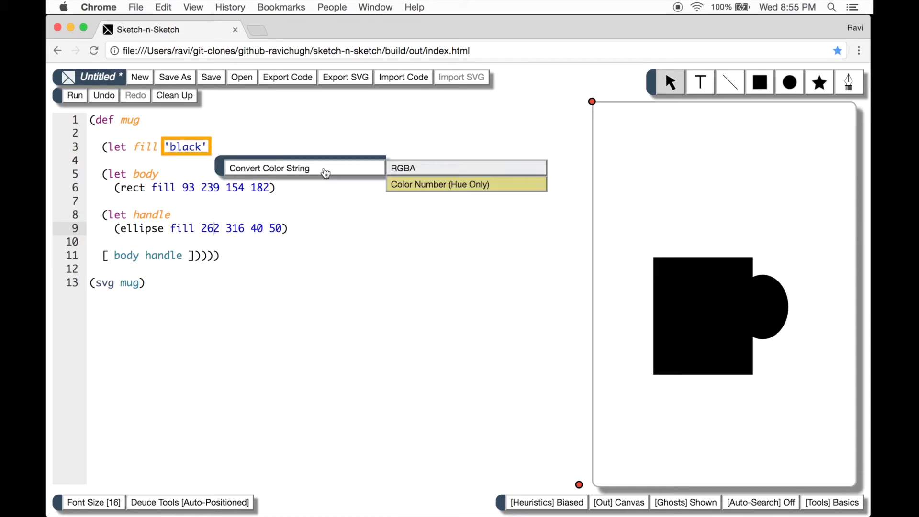
left_click(405, 183)
mouse_move(702, 316)
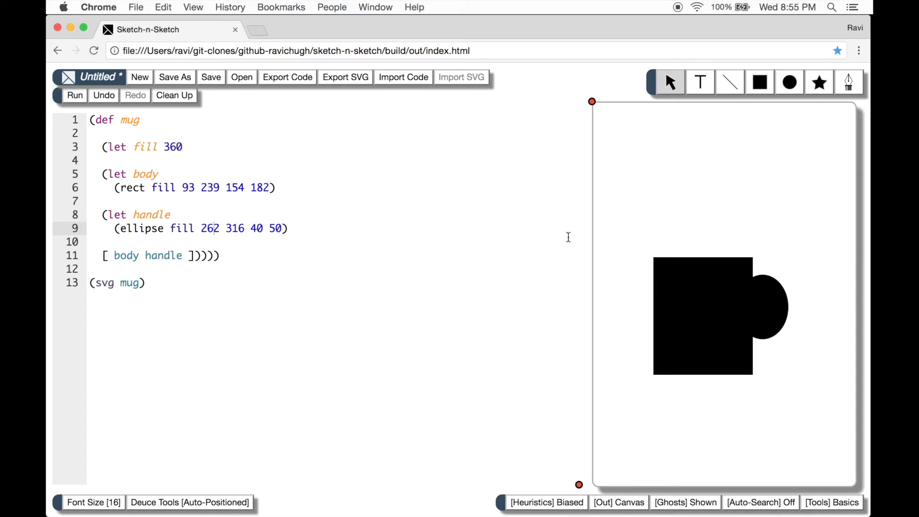
mouse_move(769, 238)
left_mouse_down()
mouse_move(688, 246)
mouse_move(763, 244)
left_mouse_up()
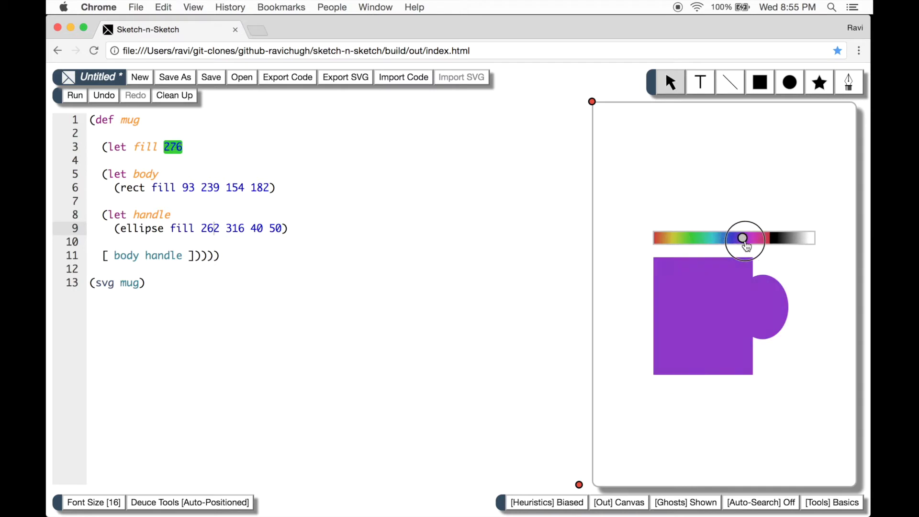
left_click_drag(763, 243, 768, 243)
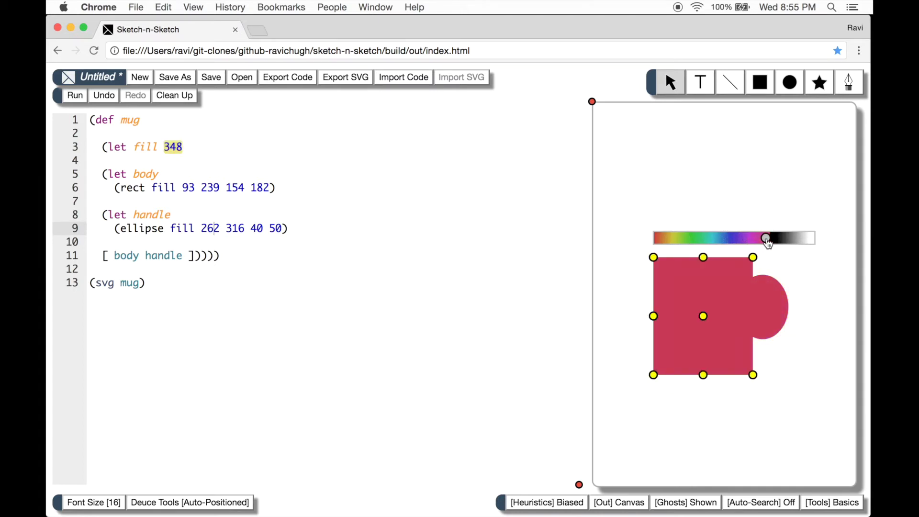
Duplicate the handle definition with Deuce
left_click(142, 215)
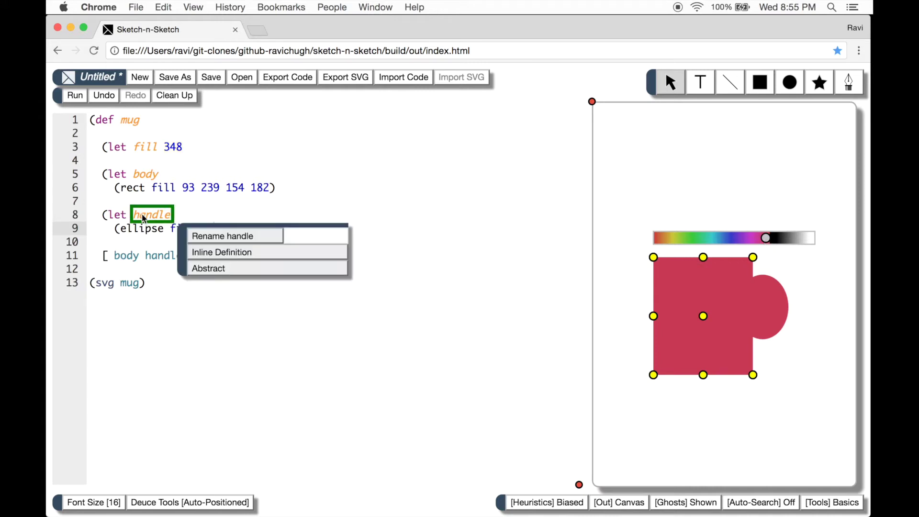
left_click(98, 255)
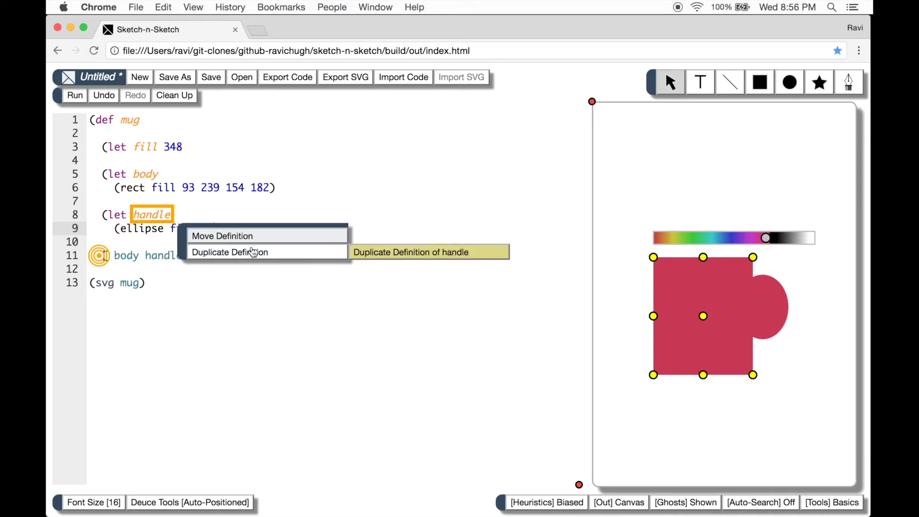
left_click(359, 254)
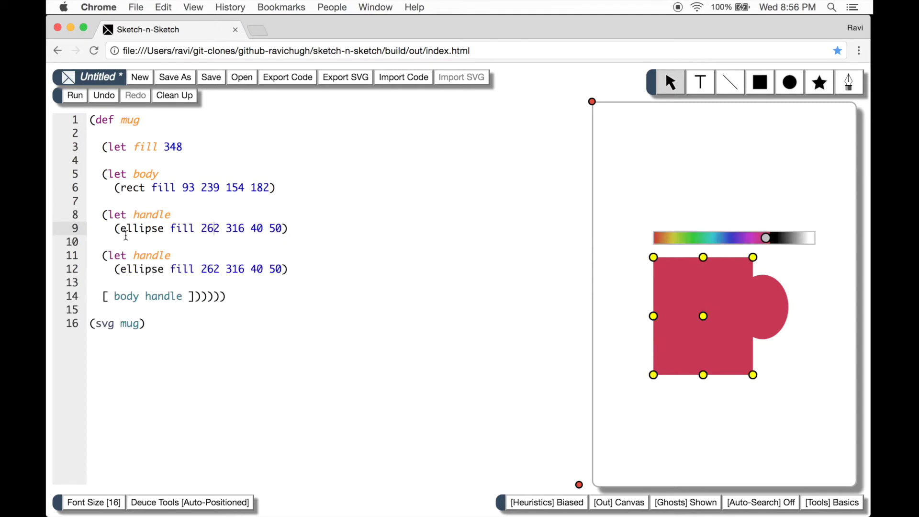
Rename the copies outer_handle and inner_handle, giving inner_handle a 'white' fill
left_click(133, 214)
type("outer_")
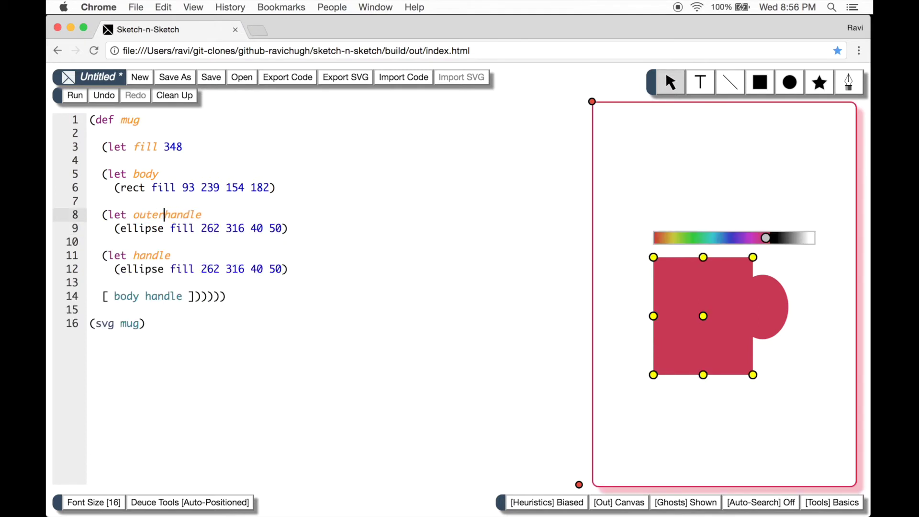
key("Down")
key("Down")
key("Down")
key("Right")
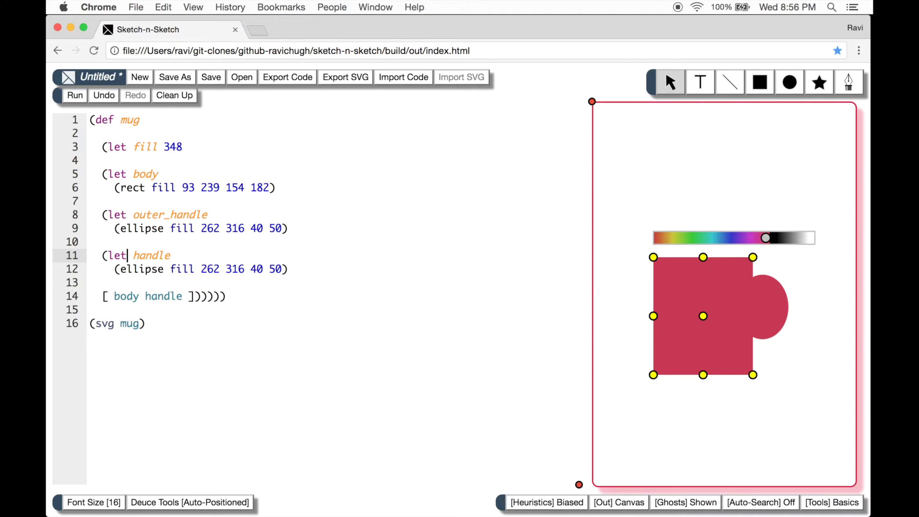
key("Right")
type("inner_")
key("Down")
key("Right")
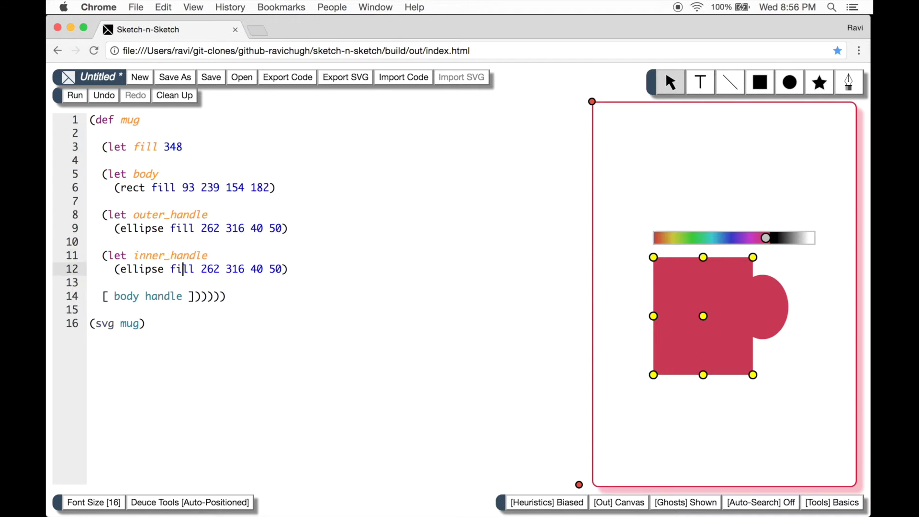
key("BackSpace")
key("BackSpace")
key("BackSpace")
key("BackSpace")
type("'")
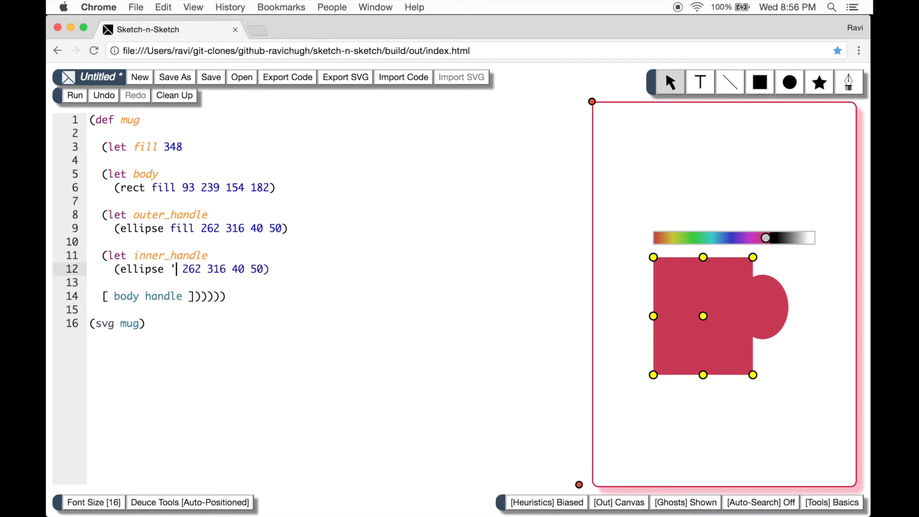
type("white'")
List both outer_handle and inner_handle in the mug's output list
key("Down")
key("Down")
key("Left")
key("Left")
key("Left")
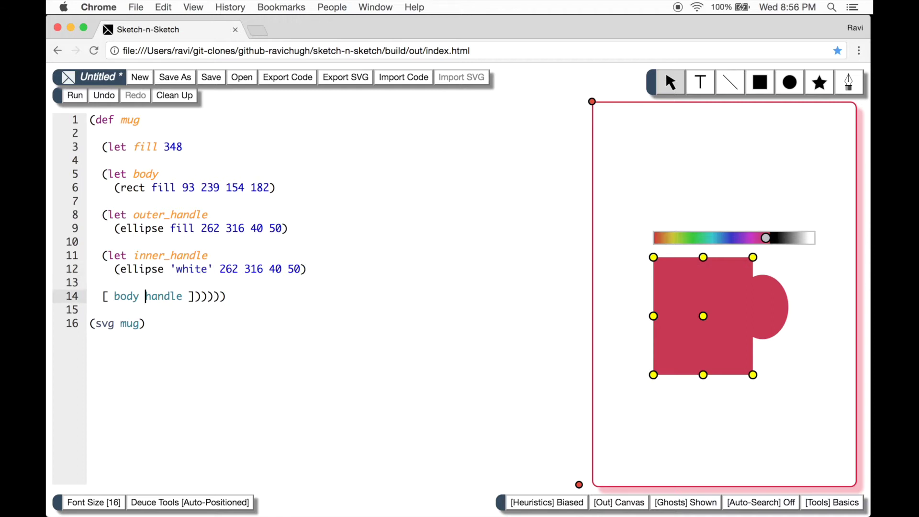
type("outer_")
key("Right")
key("Right")
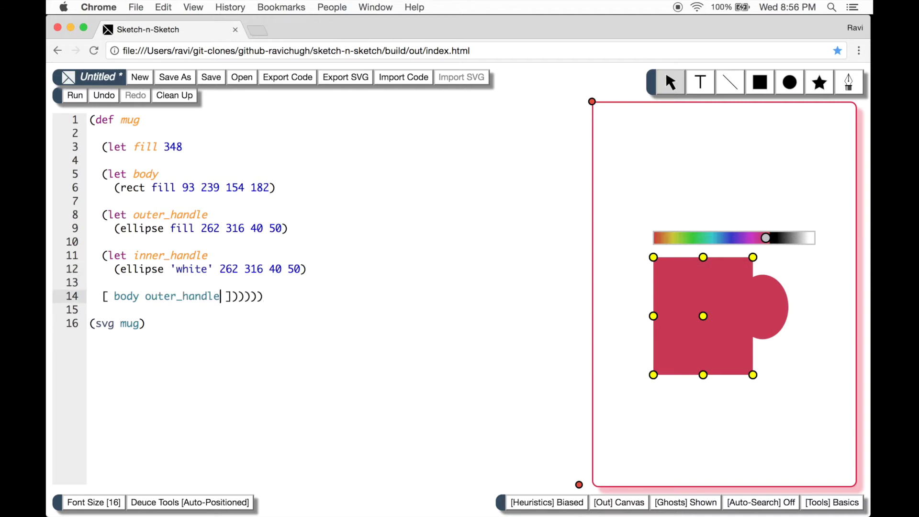
type("inner_handle")
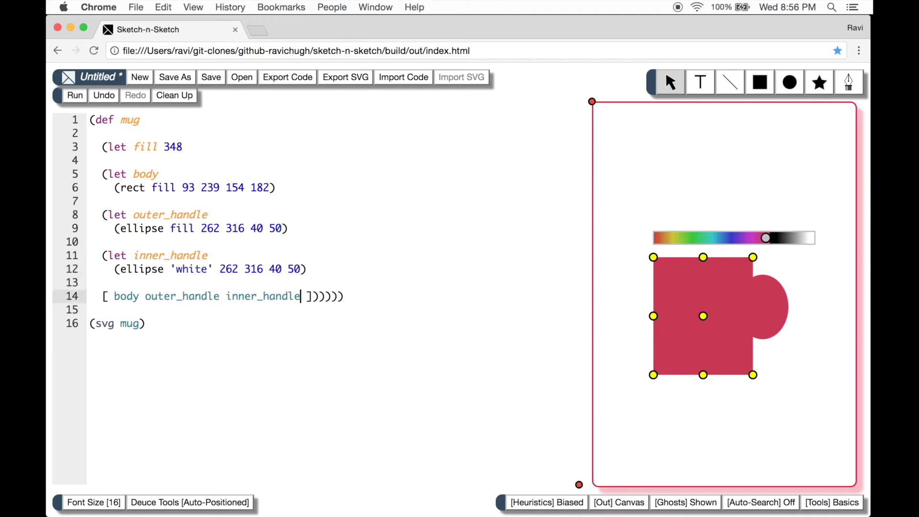
Rerun and shrink the white inner ellipse to 20 by 32 at 268 323
left_click(72, 96)
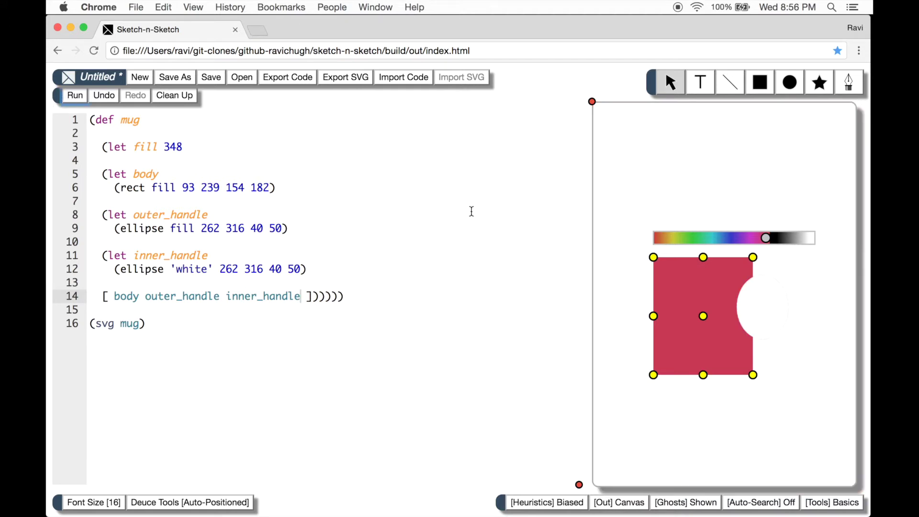
mouse_move(765, 289)
left_mouse_down()
mouse_move(775, 289)
mouse_move(772, 302)
left_mouse_up()
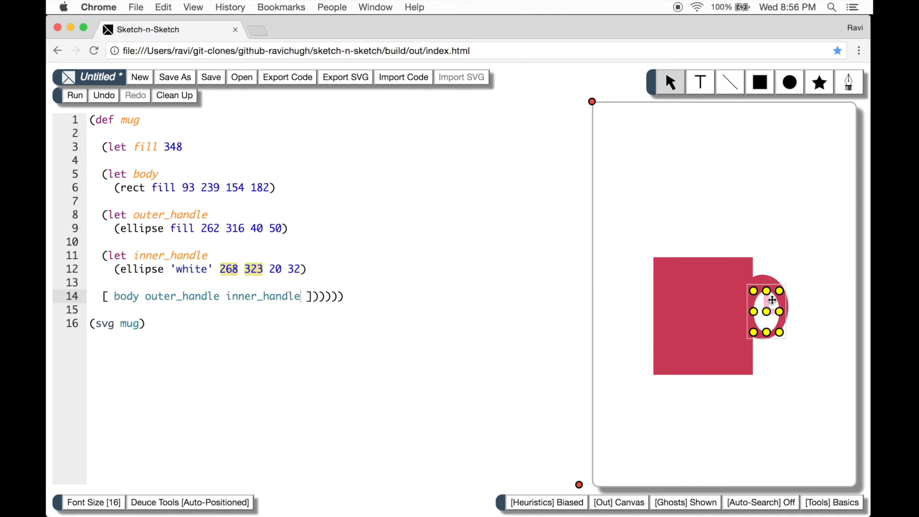
Make the ellipses' x positions 268 and 262 equal as shared variable x1
left_click(229, 268)
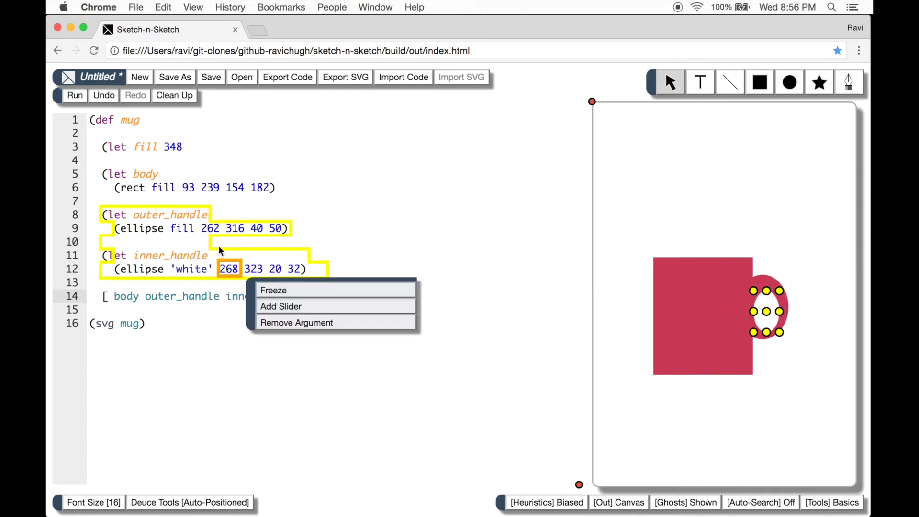
left_click(210, 229)
left_click(274, 289)
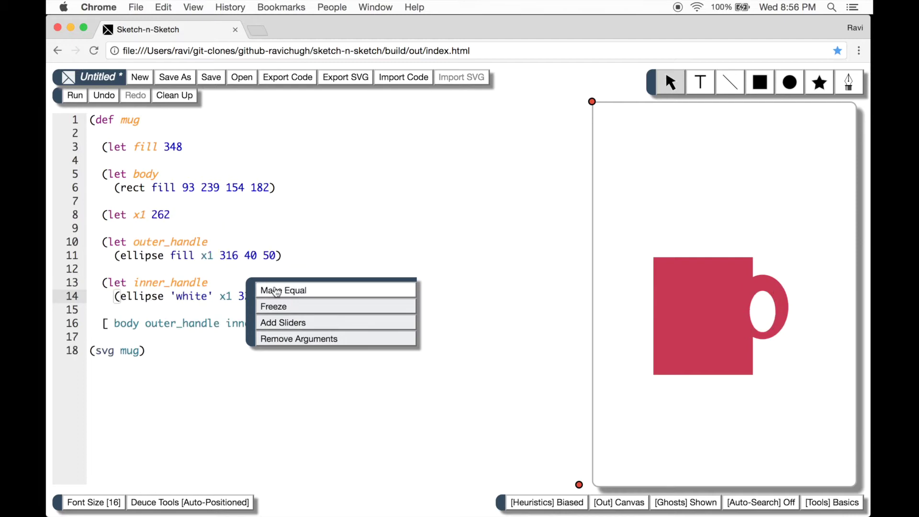
Make the y positions 323 and 316 equal as shared variable y1
left_click(247, 295)
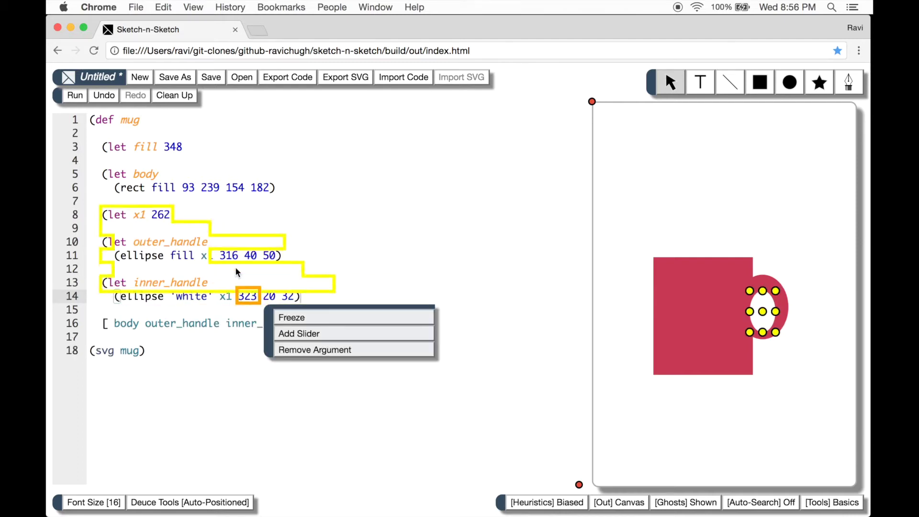
left_click(228, 254)
left_click(287, 317)
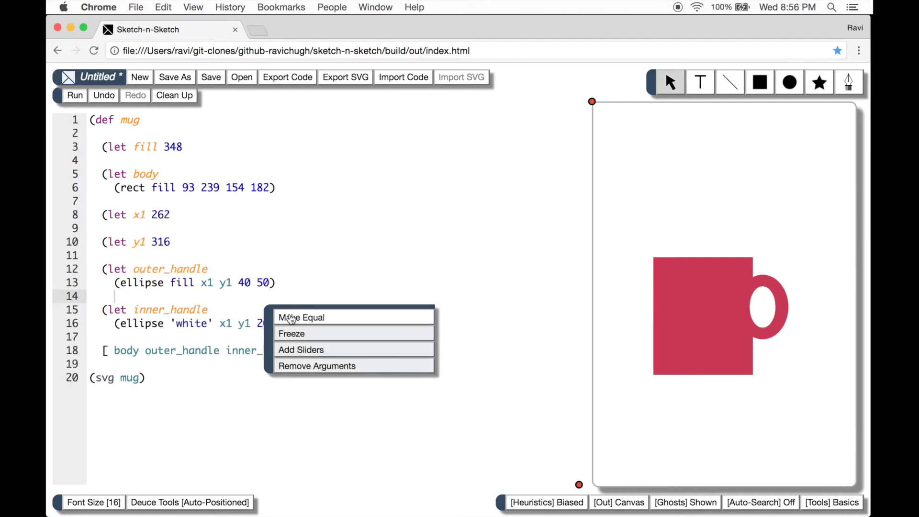
left_click(139, 242)
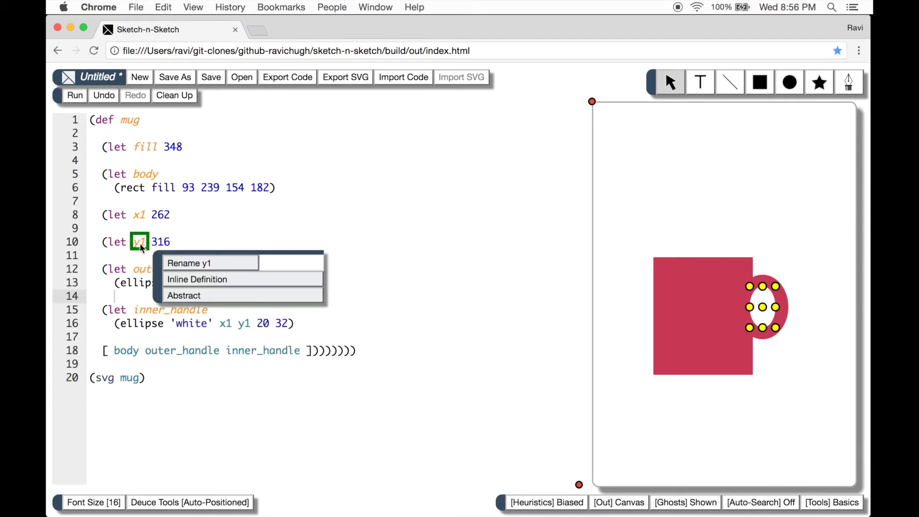
Merge y1's definition into x1's and rename x1 to handle_x
left_click(149, 216)
left_click(175, 263)
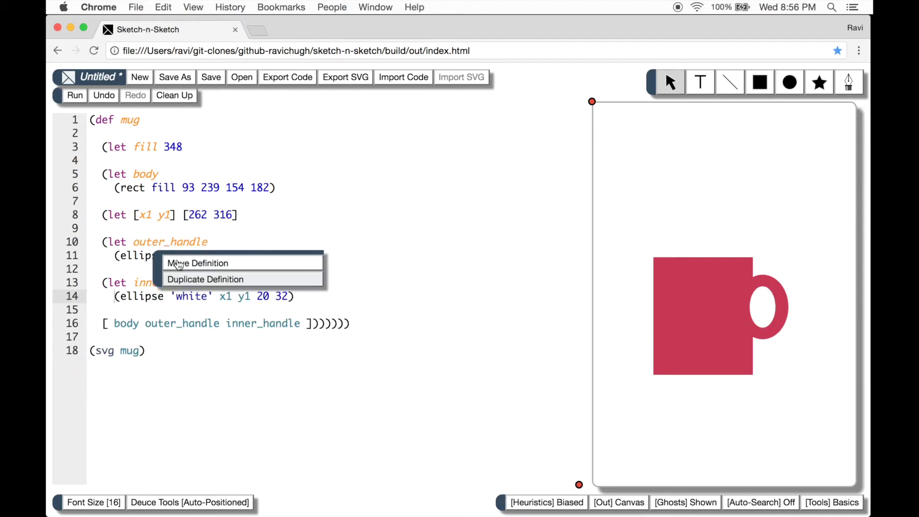
left_click(146, 217)
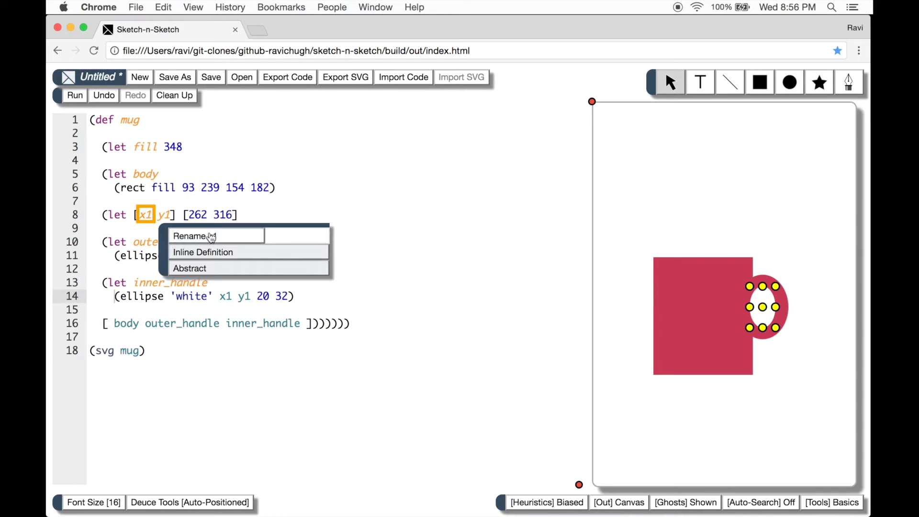
left_click(274, 237)
type("handle_x")
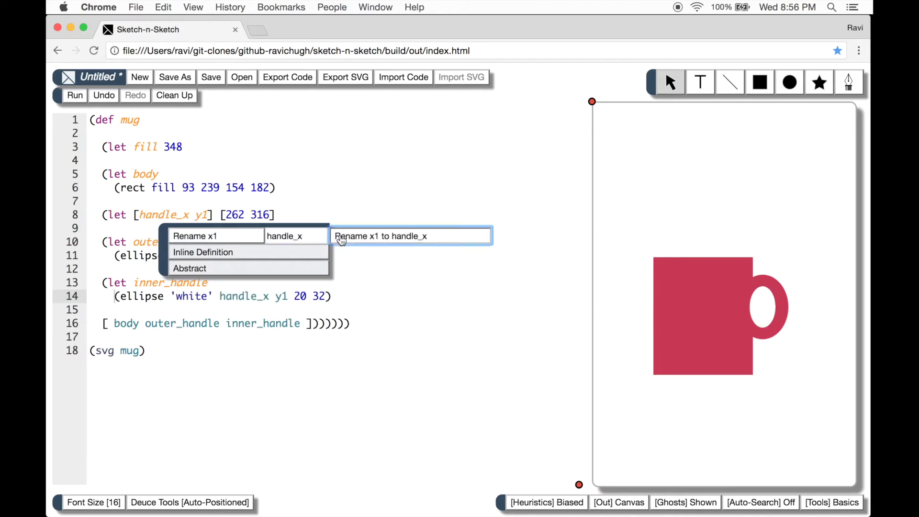
left_click(341, 236)
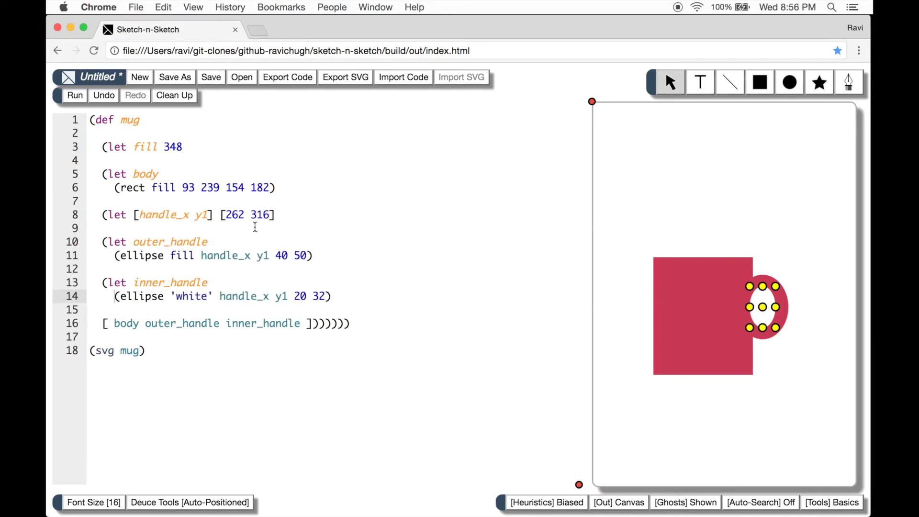
Rename y1 to handle_y everywhere
left_click(203, 217)
left_click(340, 235)
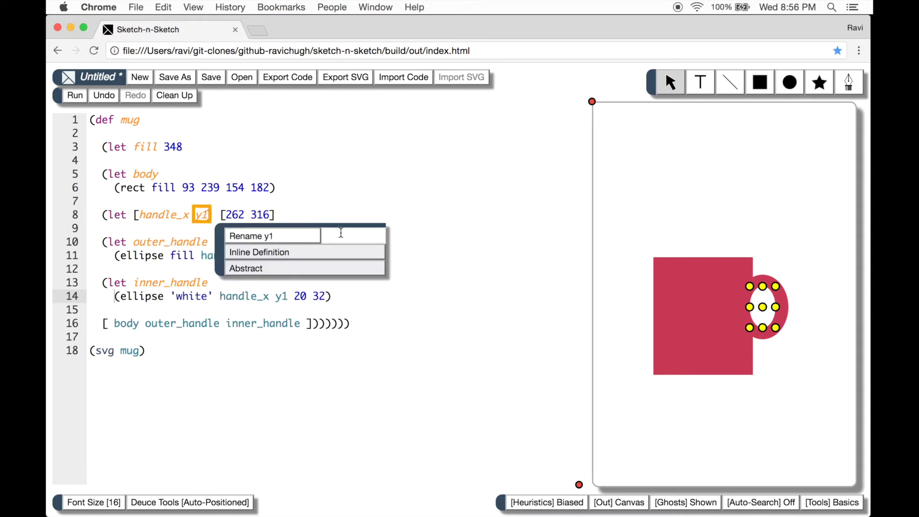
type("handle_y")
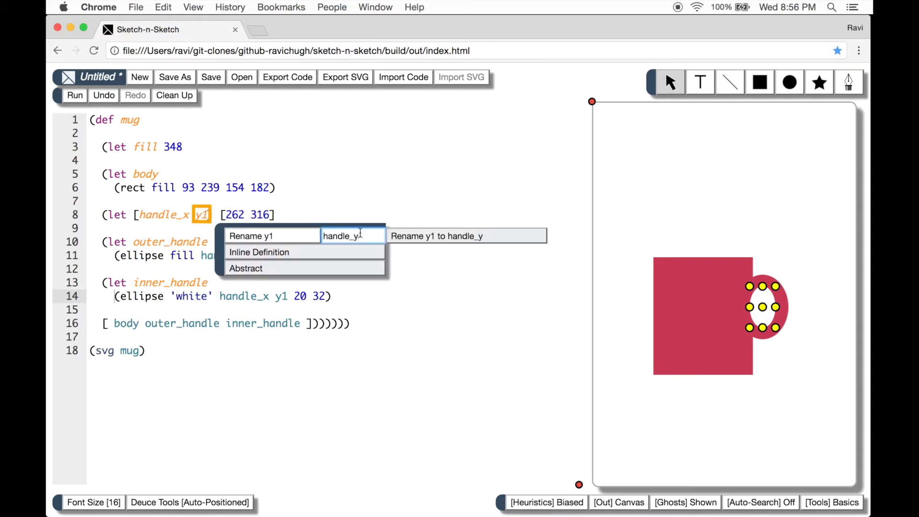
left_click(414, 236)
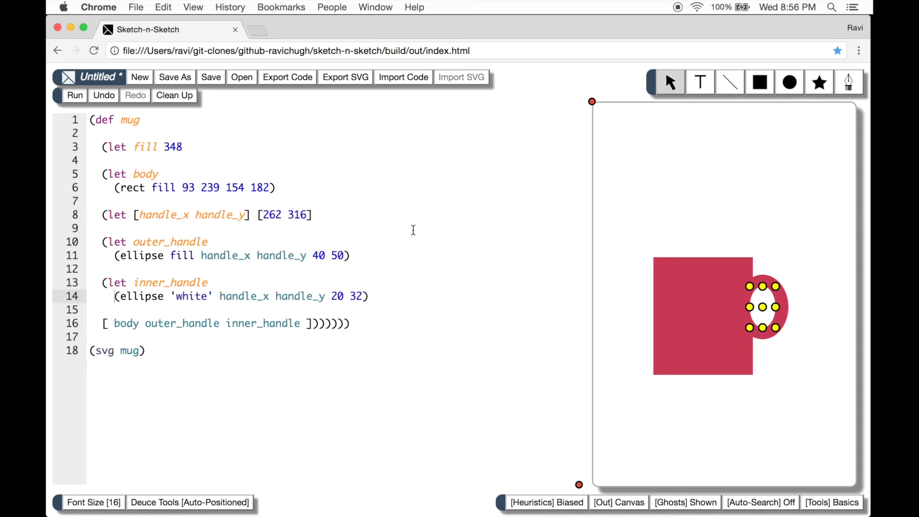
Move the handle_x/handle_y definition above the body definition
left_click(114, 214)
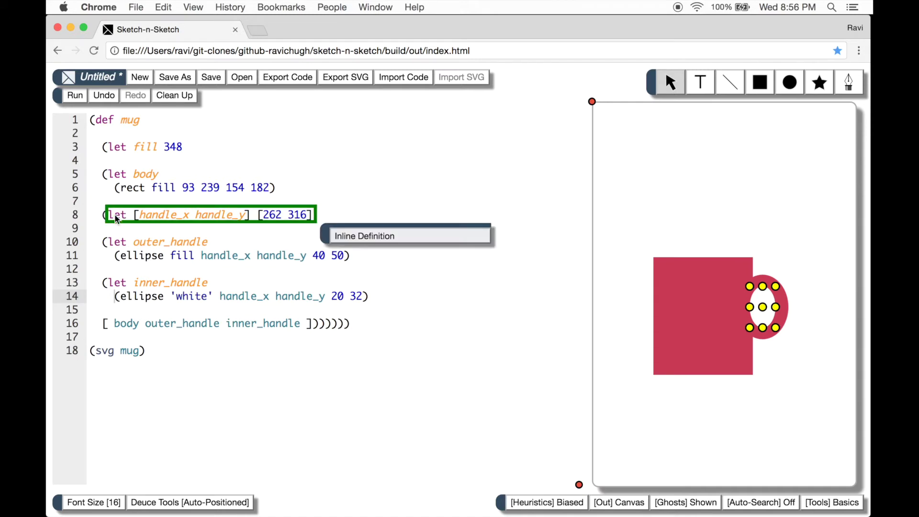
left_click(103, 175)
left_click(347, 237)
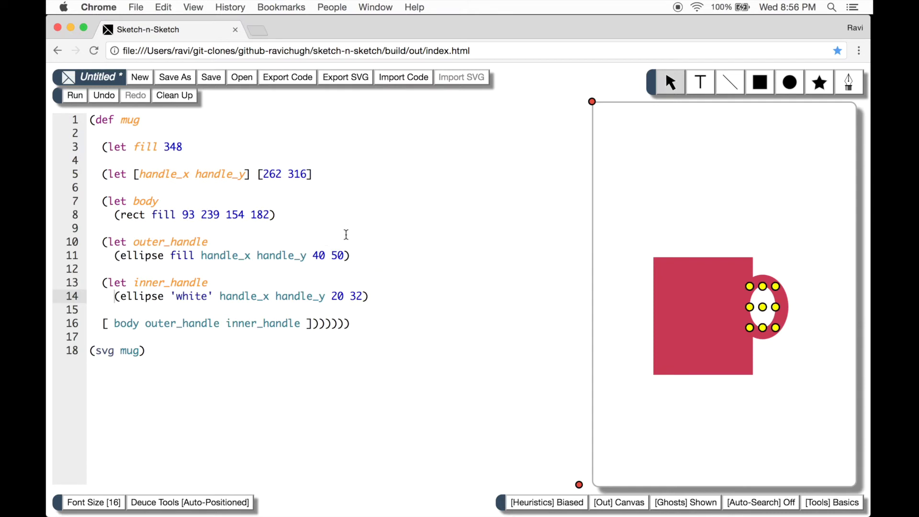
mouse_move(761, 306)
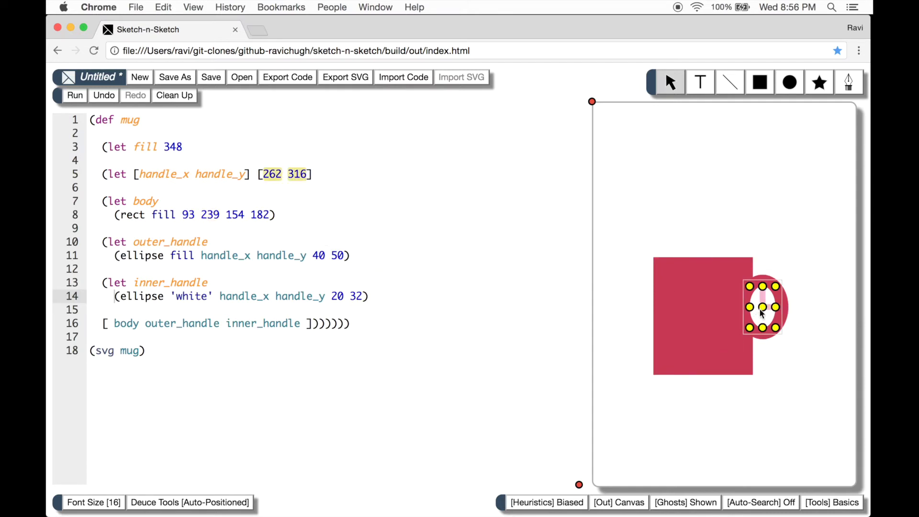
Move the handle to 260 309 and resize the hole to 25 by 36
left_click_drag(768, 299, 771, 291)
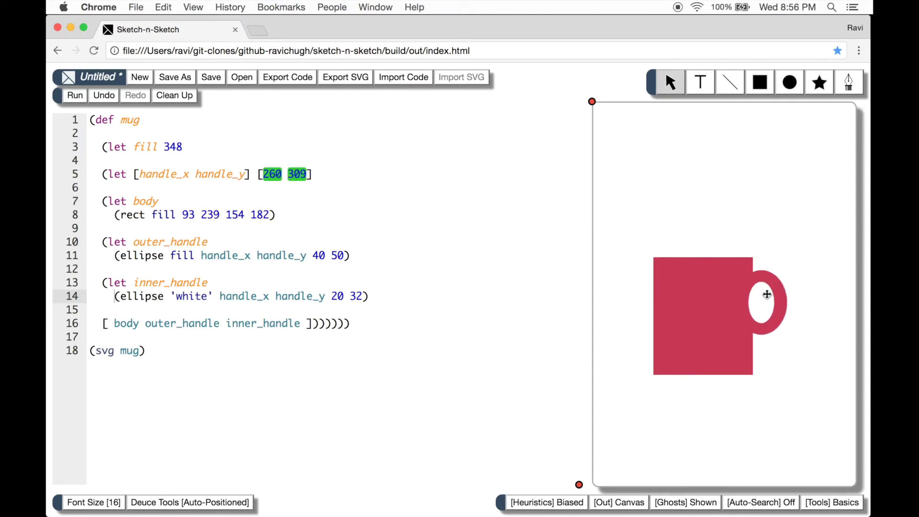
left_click_drag(774, 282, 783, 280)
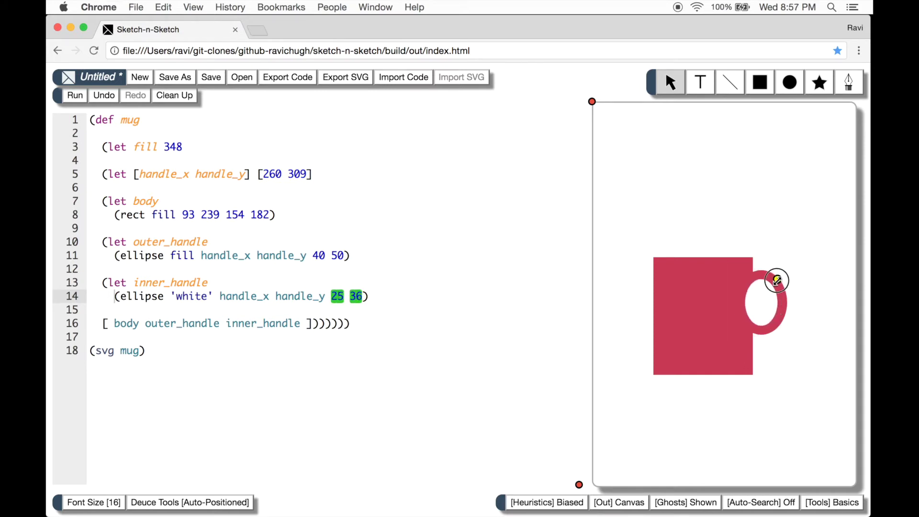
left_click_drag(782, 280, 777, 279)
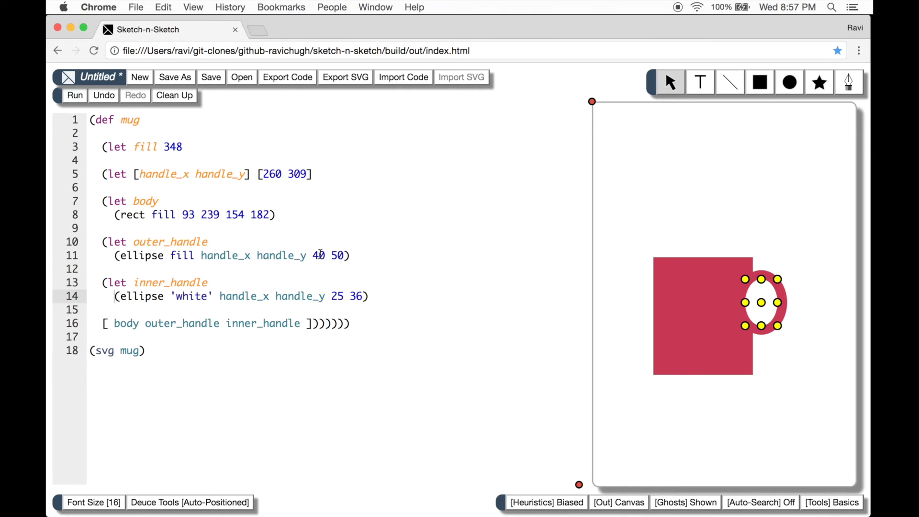
Introduce variables rx and ry for the outer handle radii 40 and 50
left_click(320, 254)
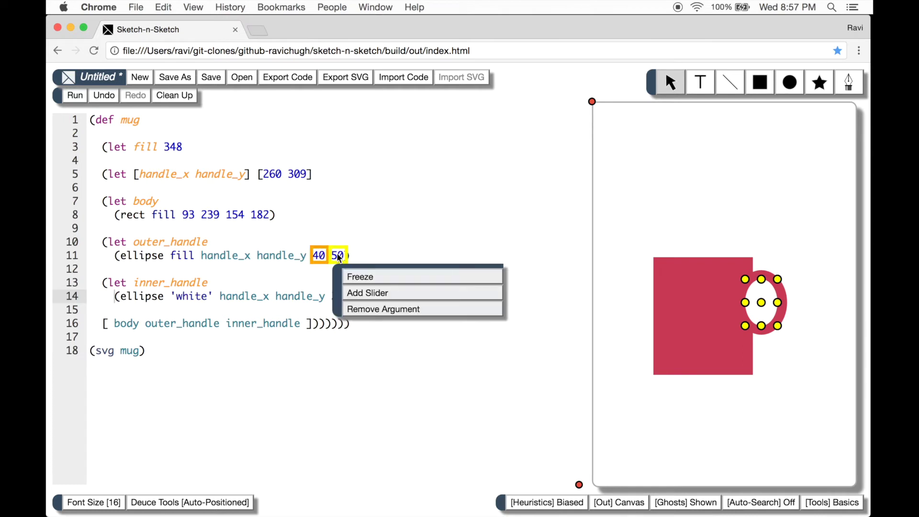
left_click(337, 255)
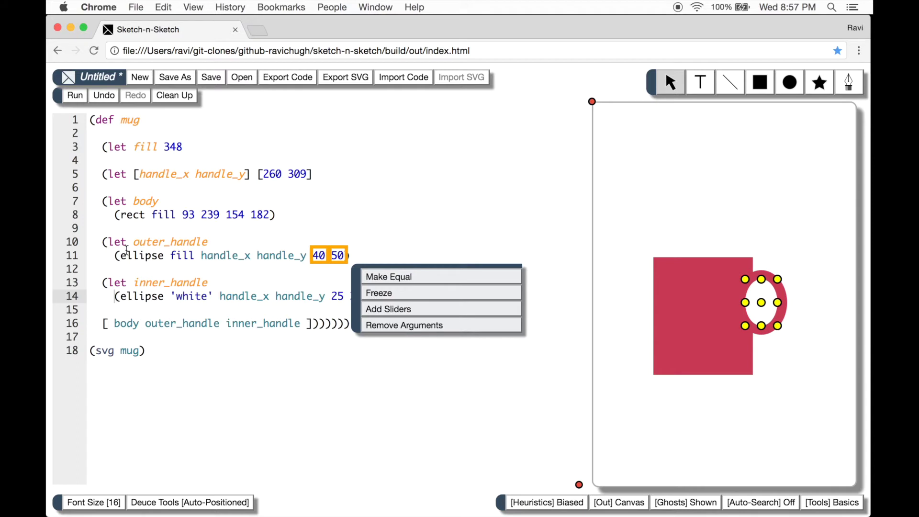
left_click(105, 243)
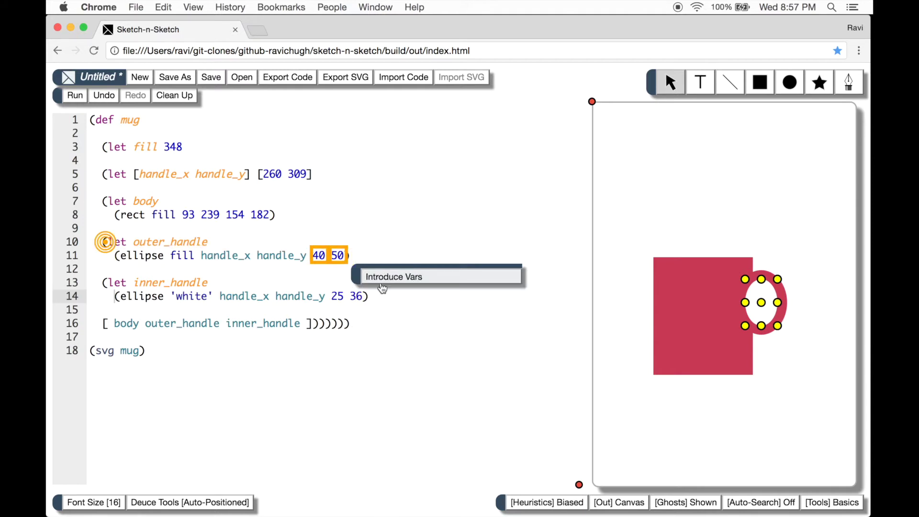
left_click(386, 282)
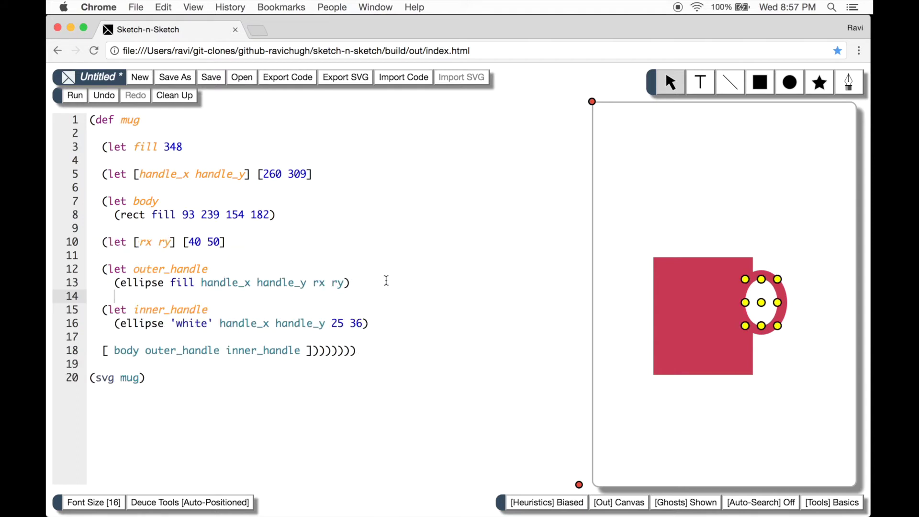
Set the hole radii to (* 0.8 rx) and (* 0.8 ry) and rerun
double_click(335, 324)
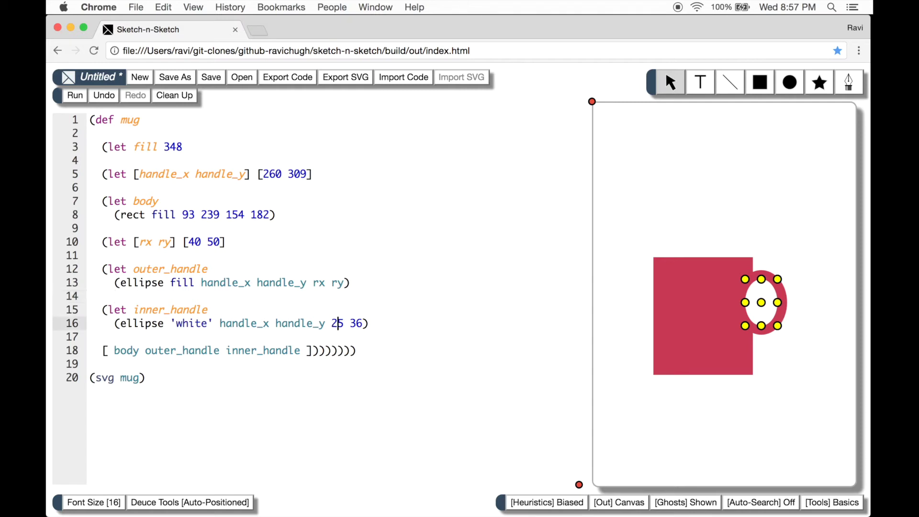
key("BackSpace")
type("(* ")
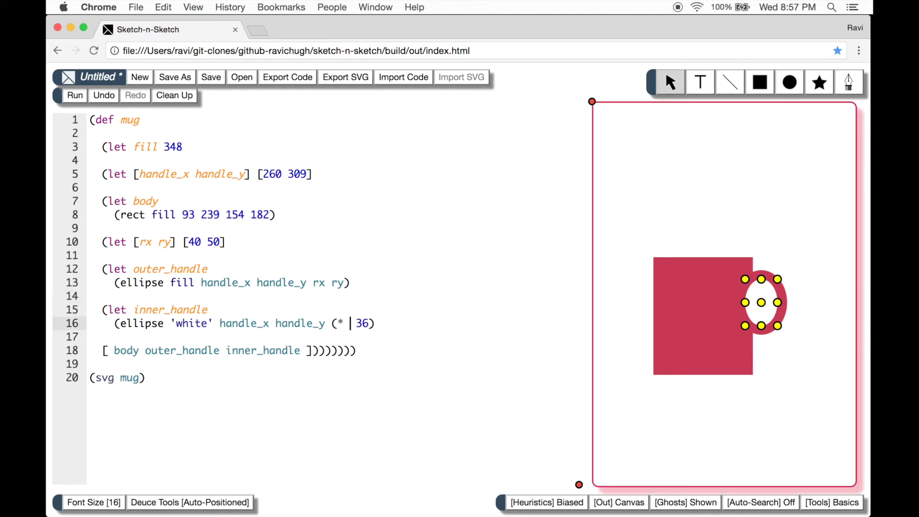
type("0.8 rx")
type(")")
key("Right")
key("BackSpace")
key("BackSpace")
type("(* 0.8 ")
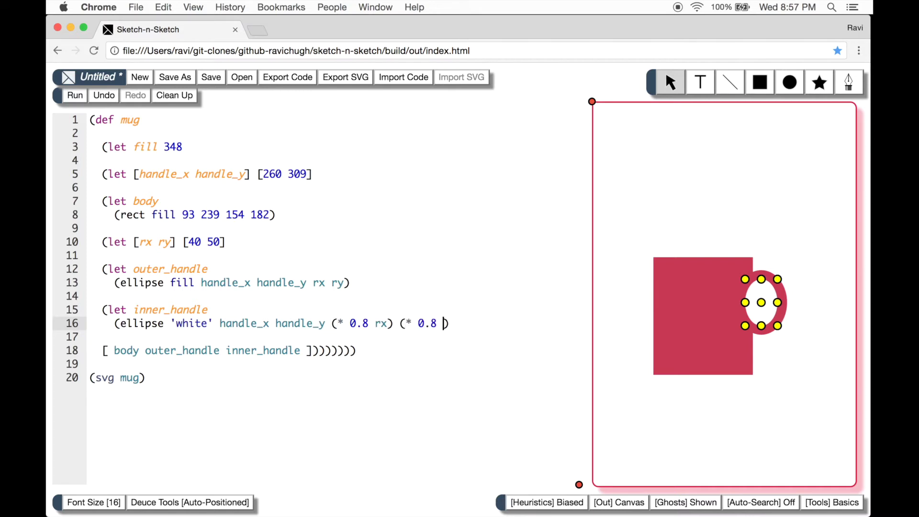
type("ry)")
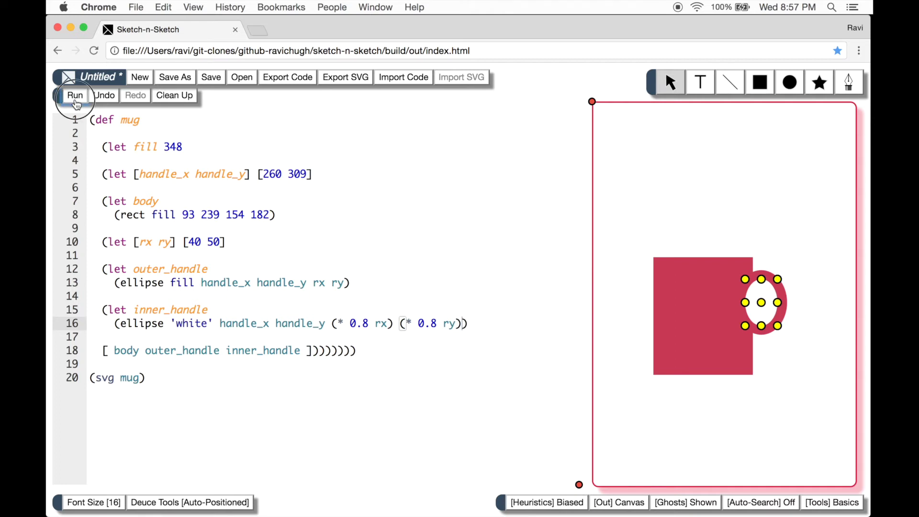
left_click(75, 99)
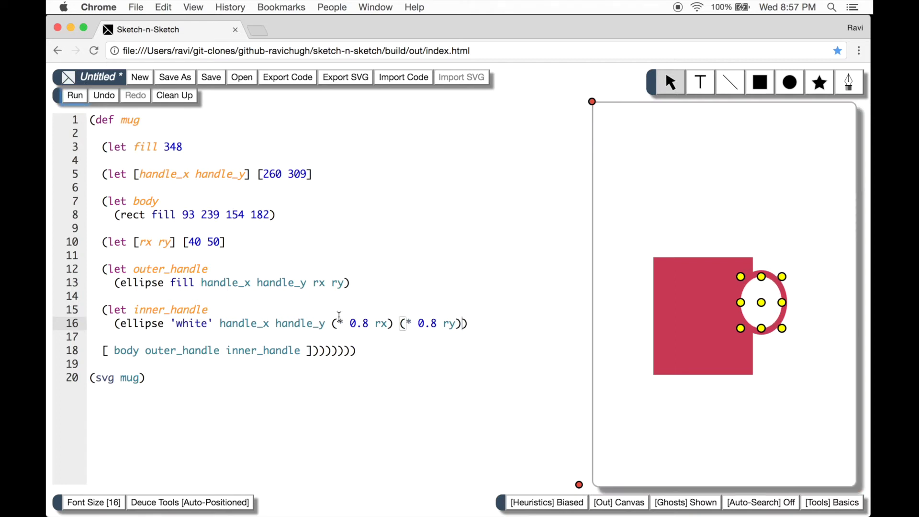
Merge the two 0.8 factors into one shared variable num
left_click(359, 324)
left_click(427, 323)
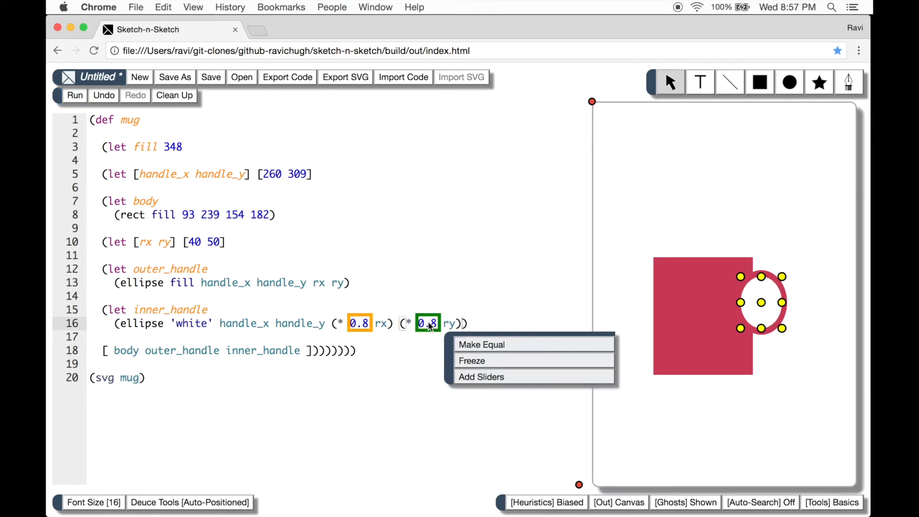
left_click(476, 344)
Add a slider to num and drag it down to about 0.62
left_click(180, 323)
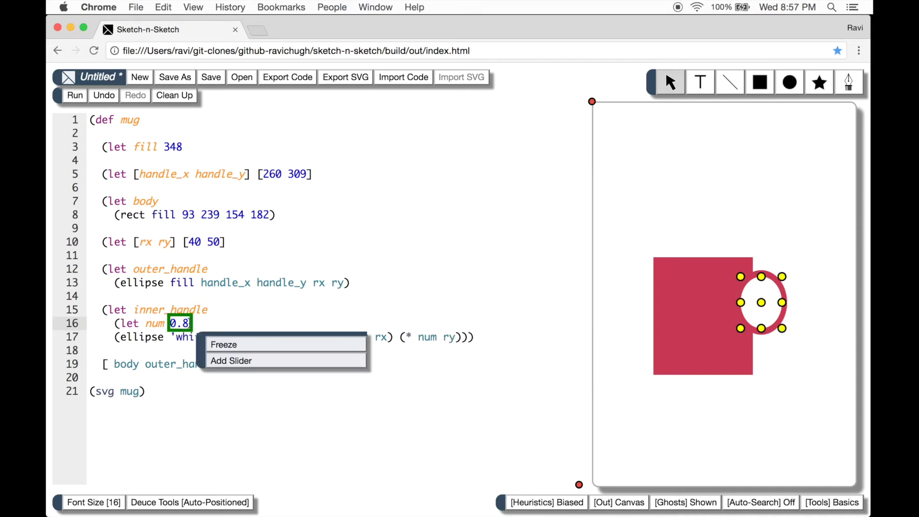
left_click(242, 359)
mouse_move(651, 471)
left_mouse_down()
mouse_move(632, 471)
mouse_move(641, 473)
left_mouse_up()
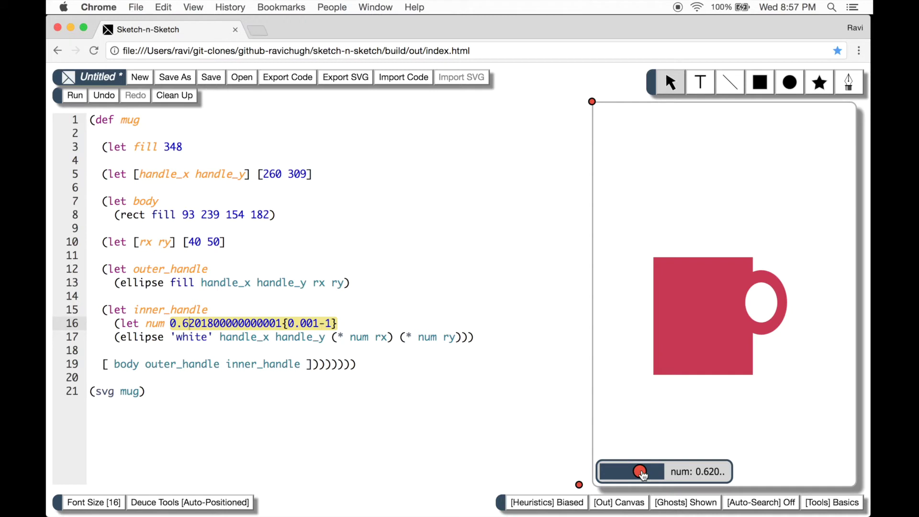
left_click(104, 243)
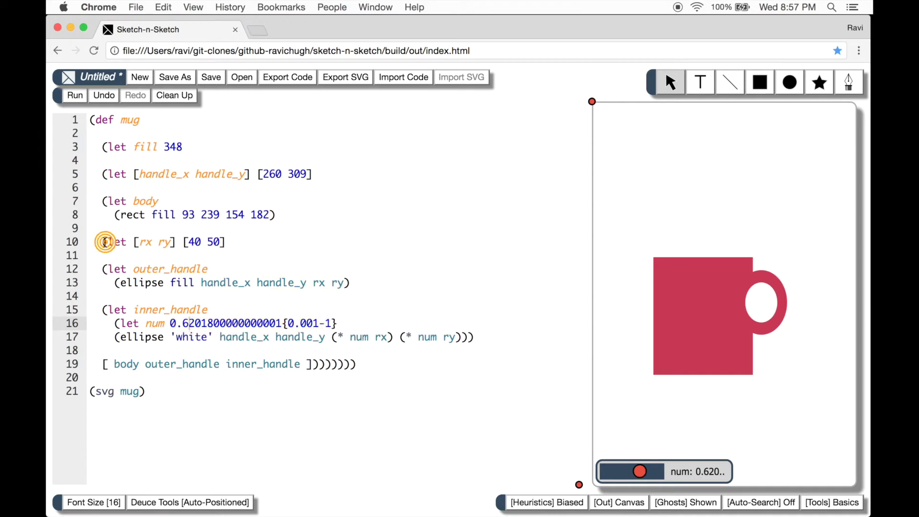
Move the rx ry definition above body with Move Definition
left_click(105, 242)
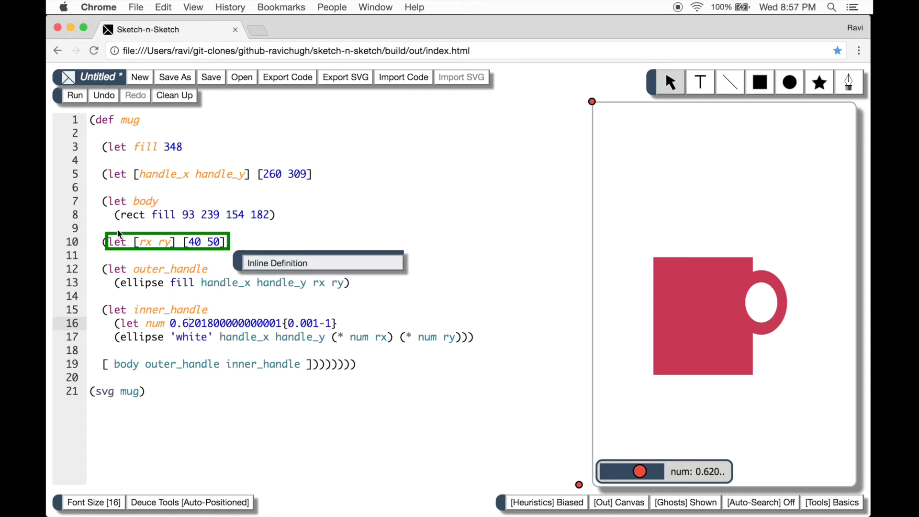
left_click(106, 202)
left_click(257, 264)
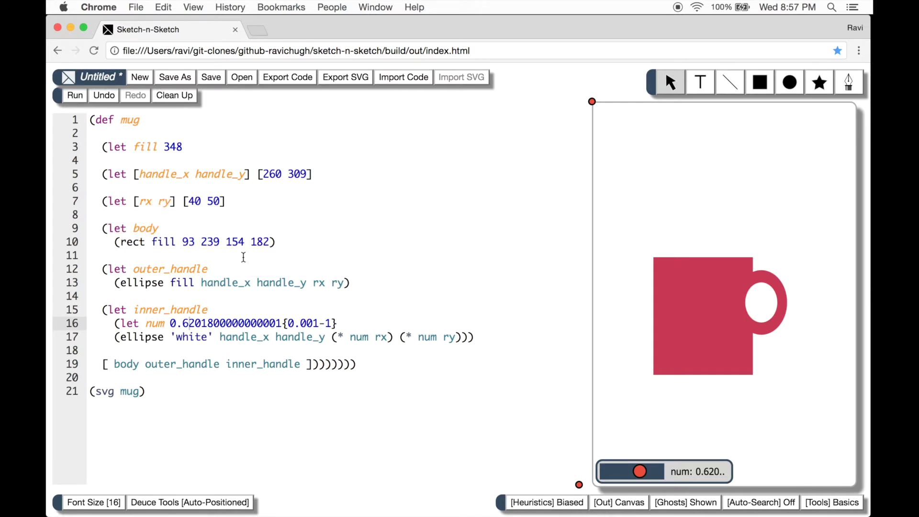
Remove the blank lines between the top definitions and rerun, moving the handle to 250 309
left_click(134, 193)
key("BackSpace")
key("Up")
key("BackSpace")
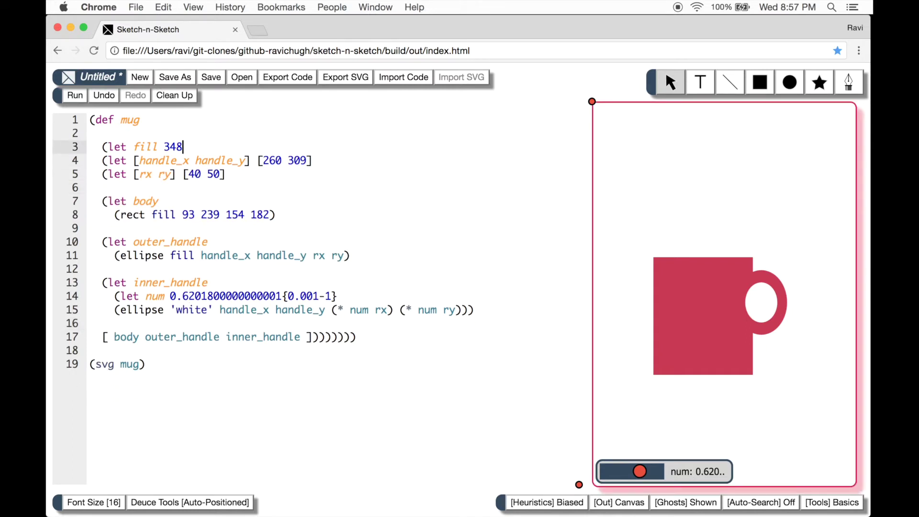
left_click(75, 99)
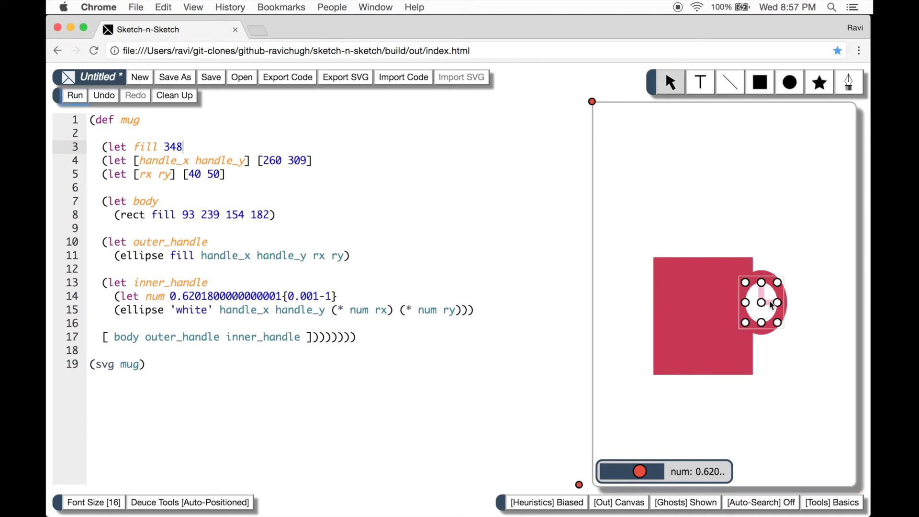
Put body last in the shape list and drag the handle against it at 253 304
mouse_move(768, 292)
left_mouse_down()
mouse_move(754, 293)
mouse_move(763, 293)
left_mouse_up()
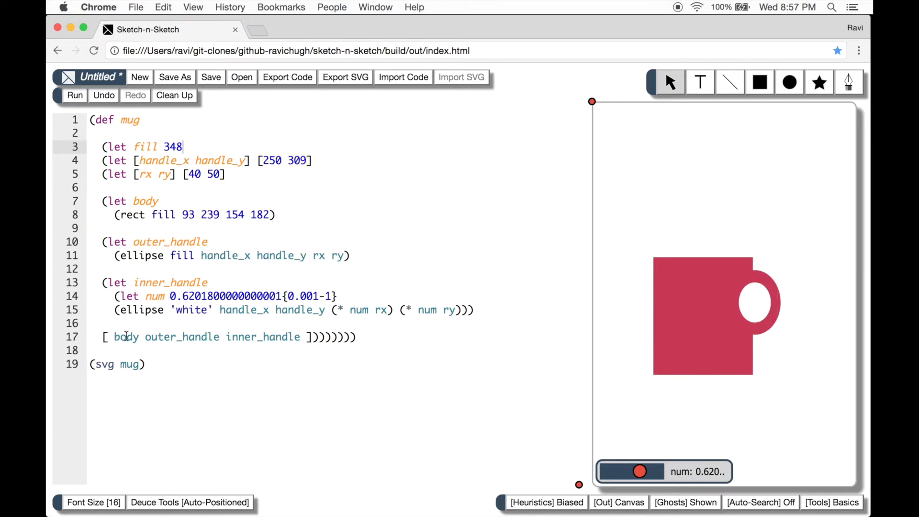
double_click(125, 336)
key("BackSpace")
key("Delete")
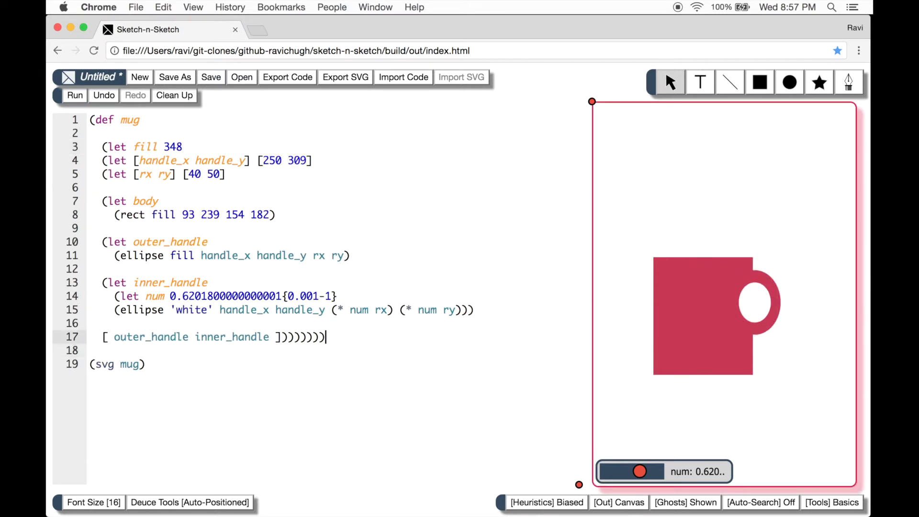
key("Left")
key("Left")
key("Left")
key("Left")
key("Left")
key("Left")
key("Left")
key("Left")
key("Left")
type("body")
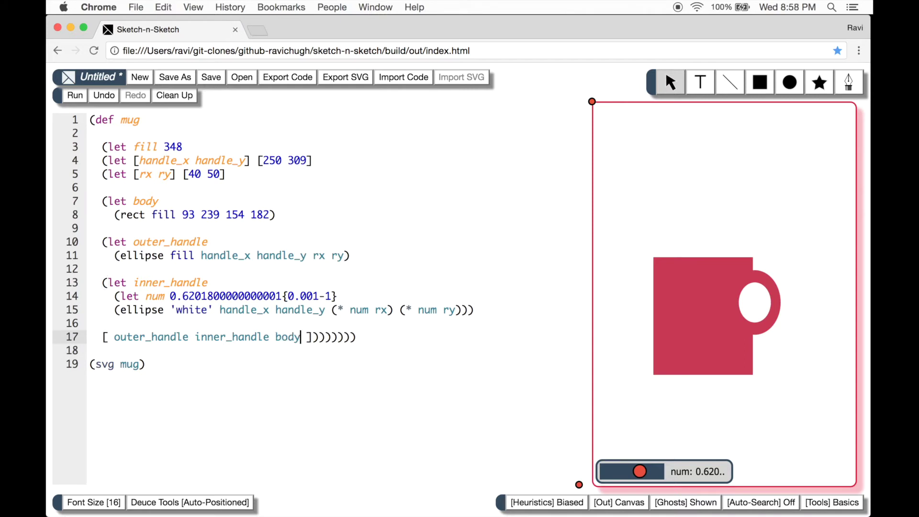
left_click(76, 97)
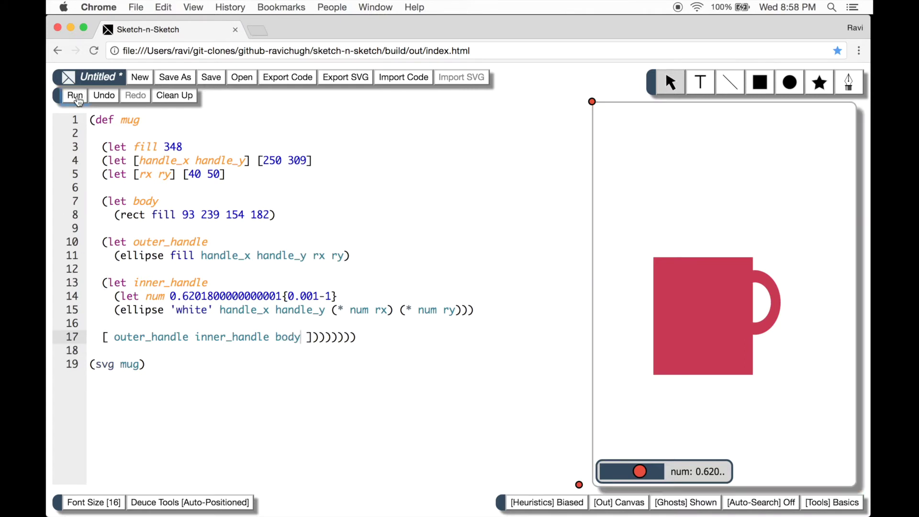
mouse_move(764, 294)
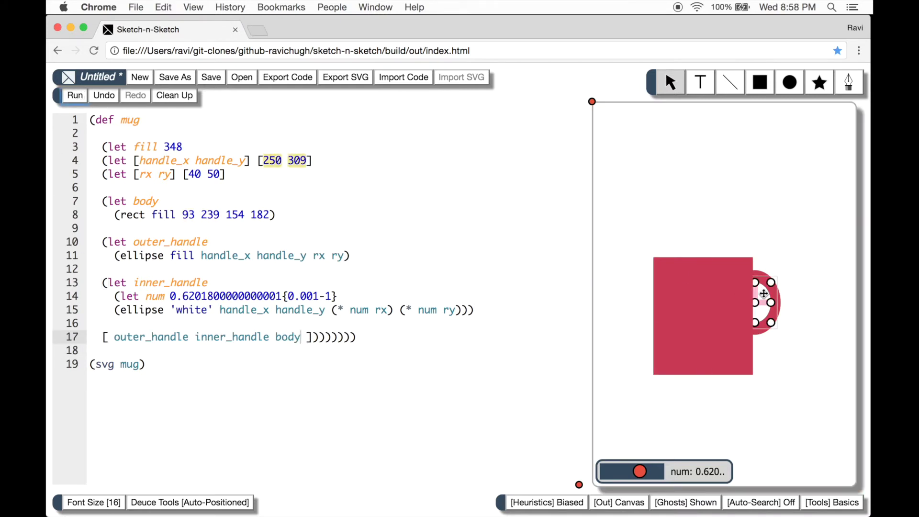
left_click_drag(774, 293, 766, 291)
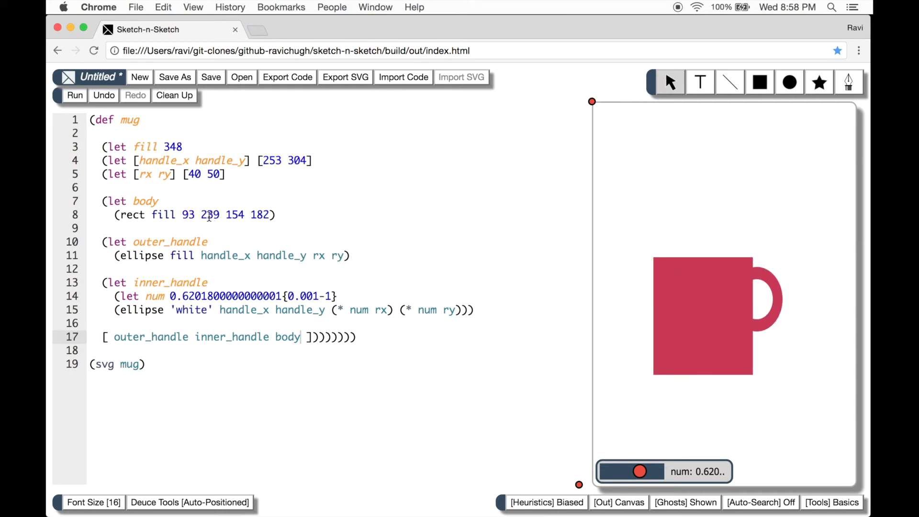
Introduce variables x1, y1, w, h for the body's 93, 239, 154, 182
left_click(188, 215)
left_click(209, 215)
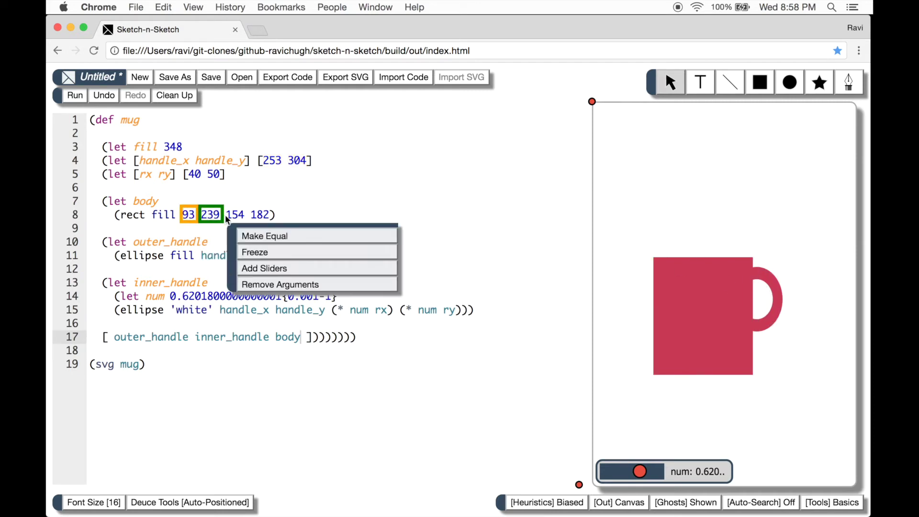
left_click(234, 215)
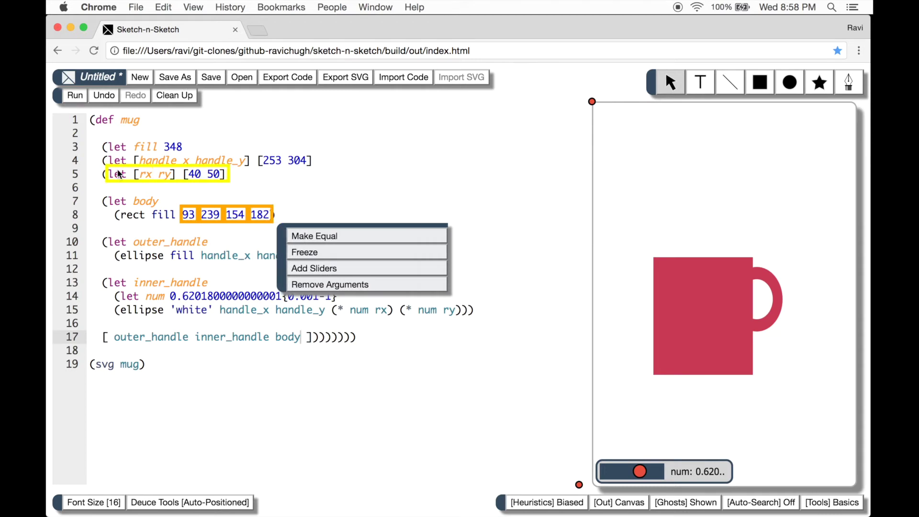
left_click(105, 160)
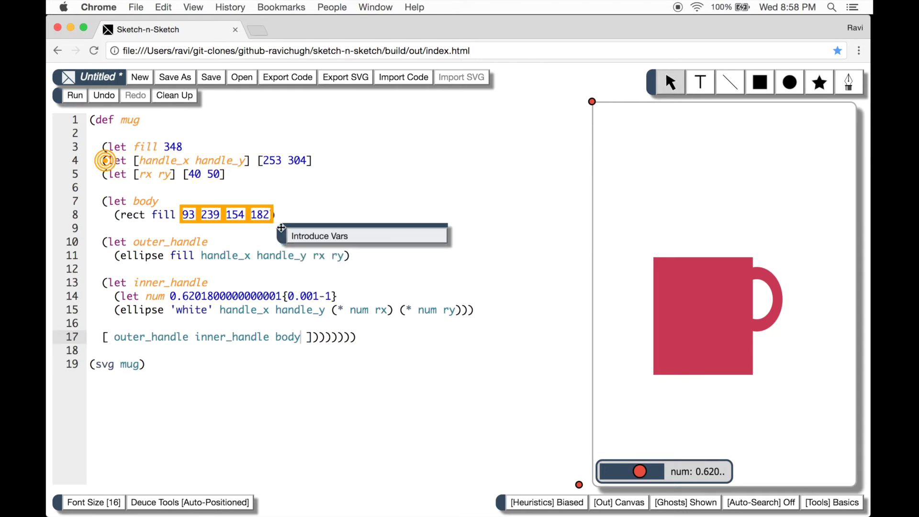
left_click(295, 237)
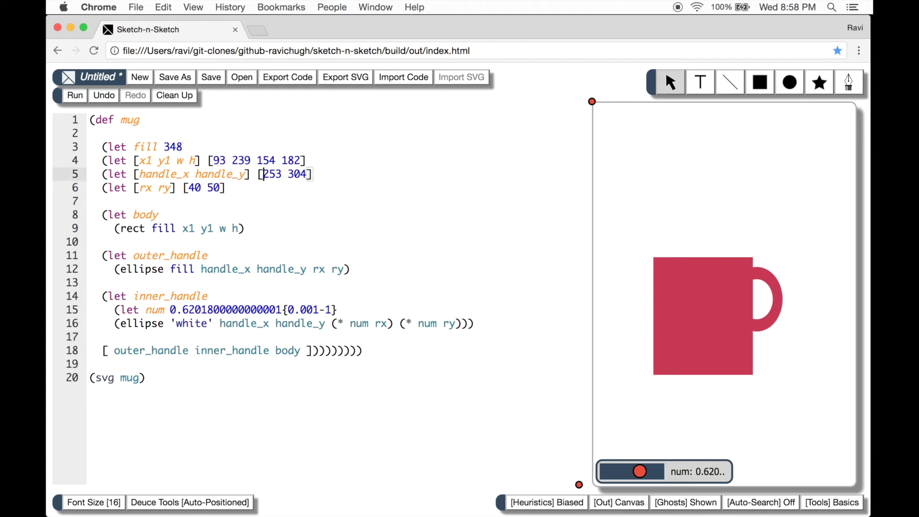
Set the handle centre to (+ x1 w), (+ y1 50), then drag it to (+ y1 63) with radii about 49.7 by 38.7
left_click_drag(260, 174, 283, 174)
type("(+ ")
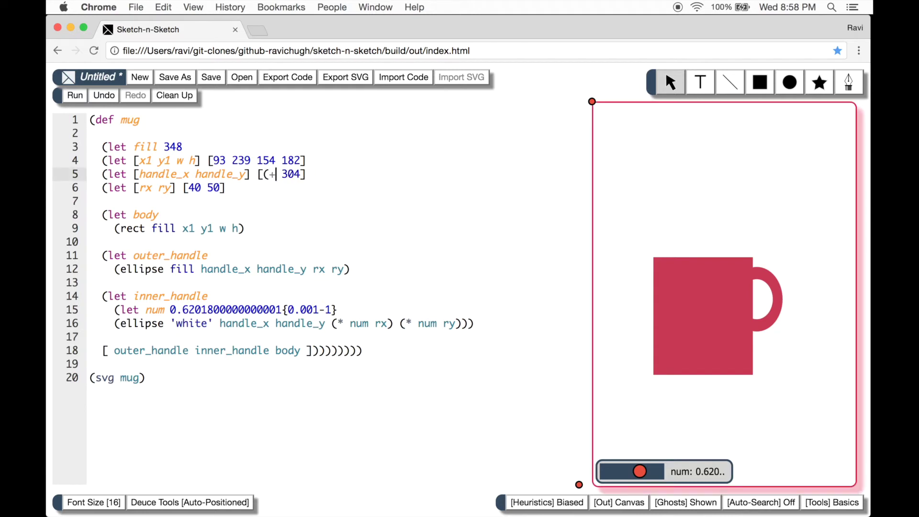
type("x1 w)")
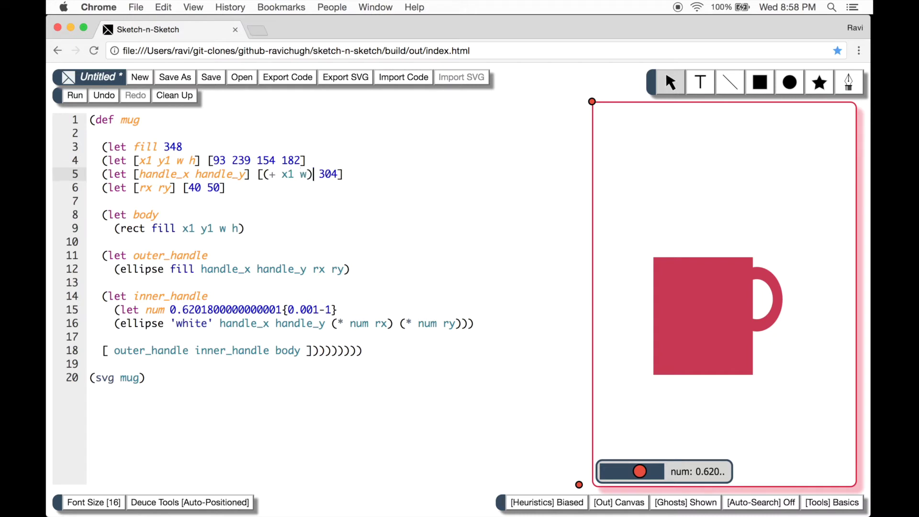
key("Right")
type("(")
type("+ y1")
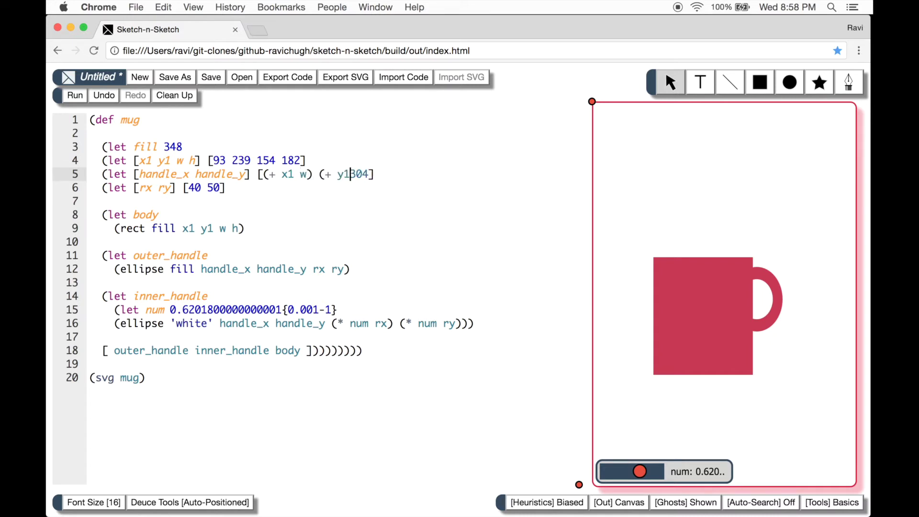
key("shift+Right")
key("shift+Right")
type("50)")
left_click(75, 95)
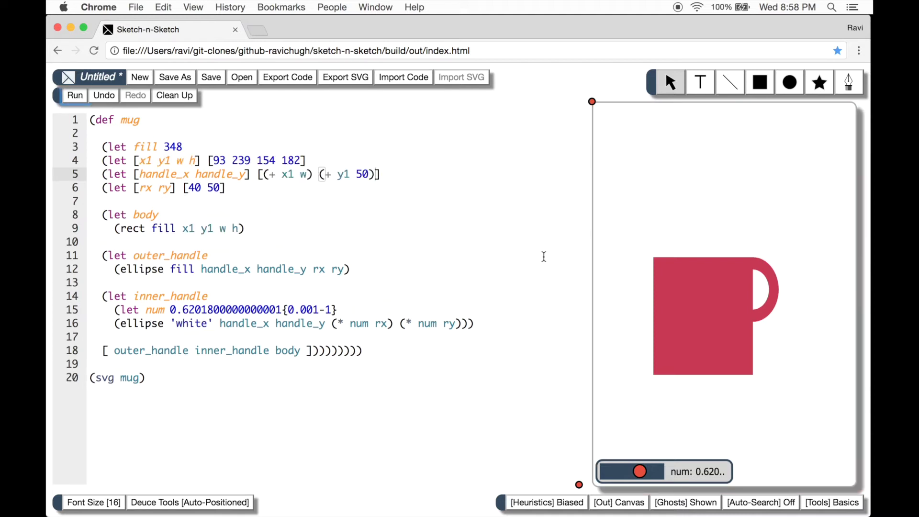
mouse_move(762, 275)
left_mouse_down()
mouse_move(764, 291)
mouse_move(774, 282)
left_mouse_up()
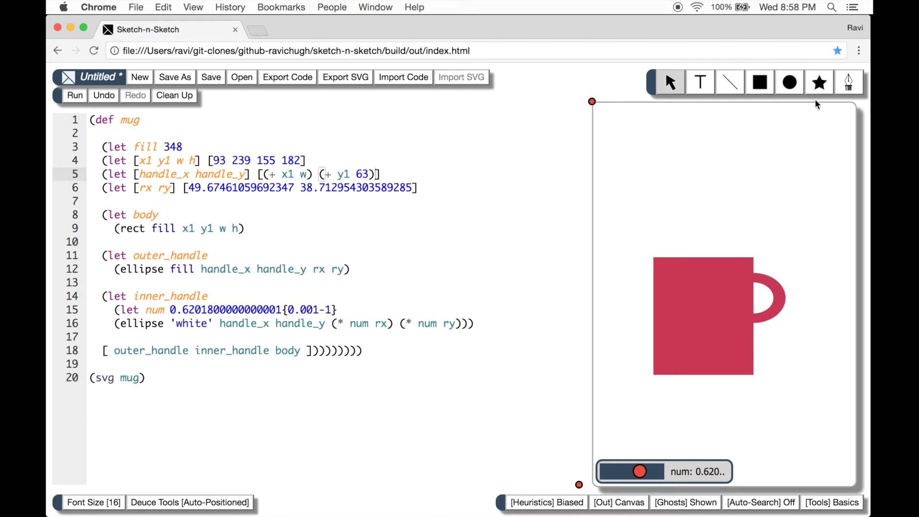
left_click(848, 90)
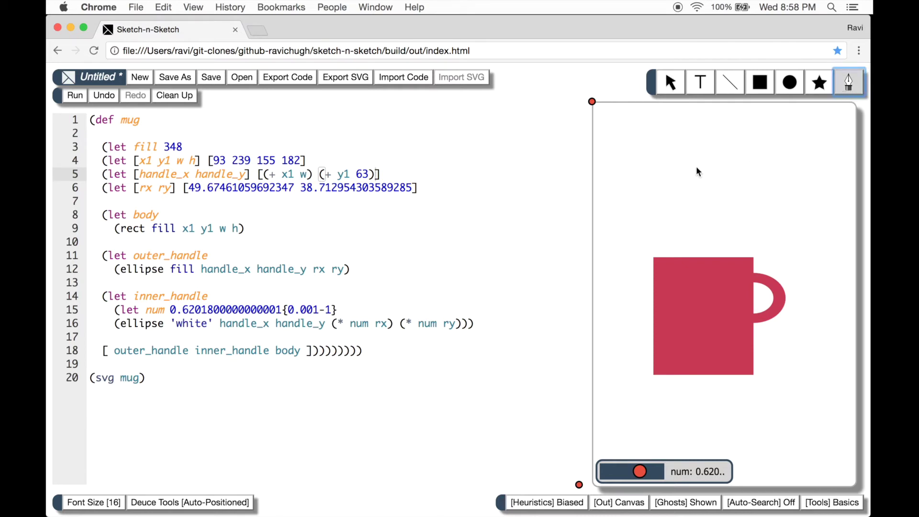
Draw a closed curvy steam path above the mug, creating the path1 definition
left_click(677, 196)
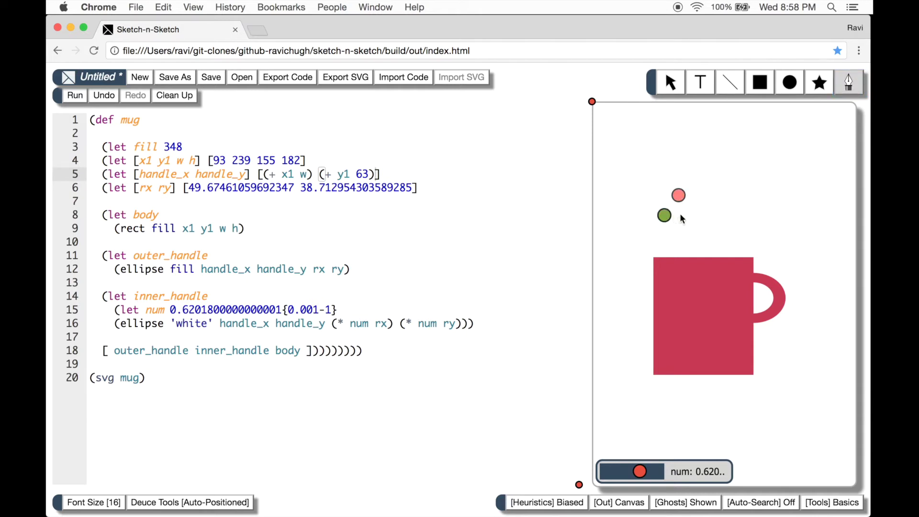
left_click(690, 220)
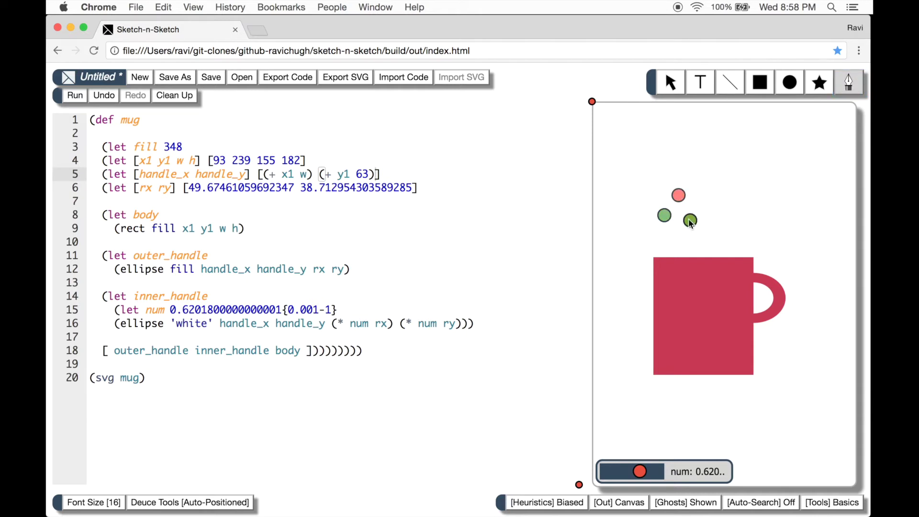
left_click(675, 243)
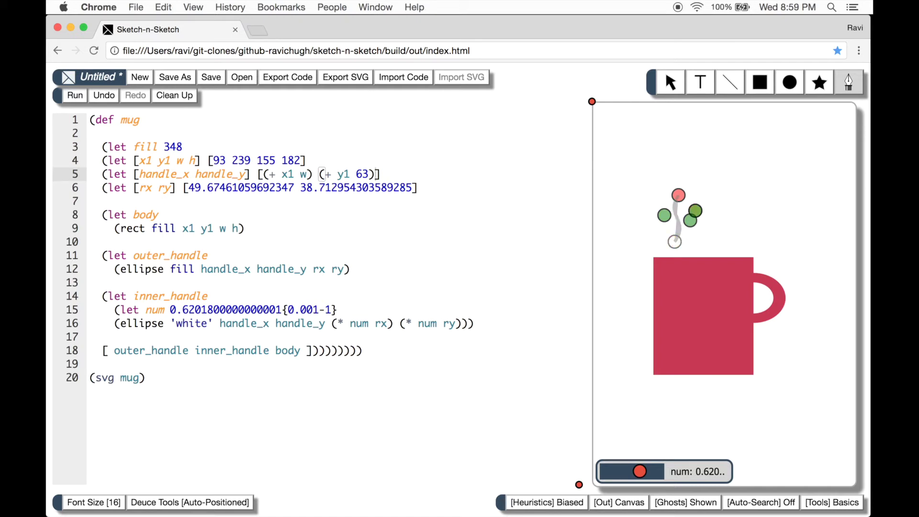
left_click(678, 196)
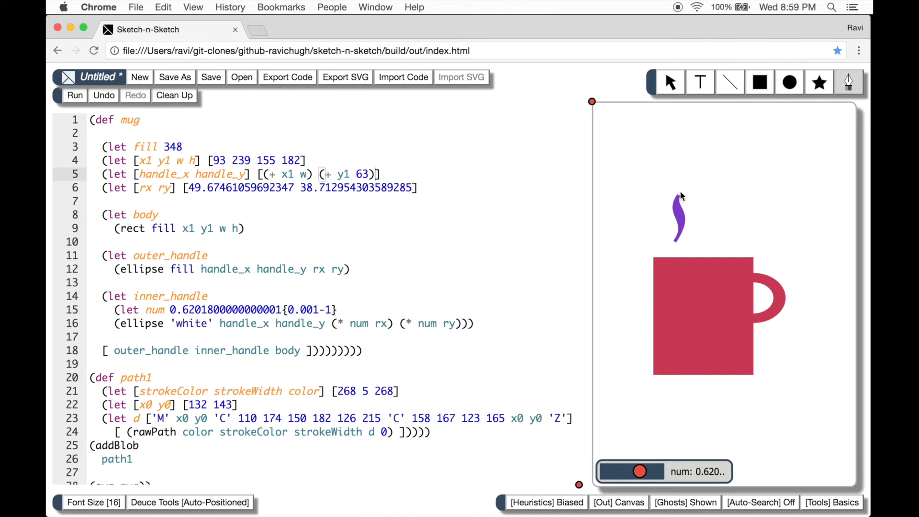
scroll(434, 352, "down", 1)
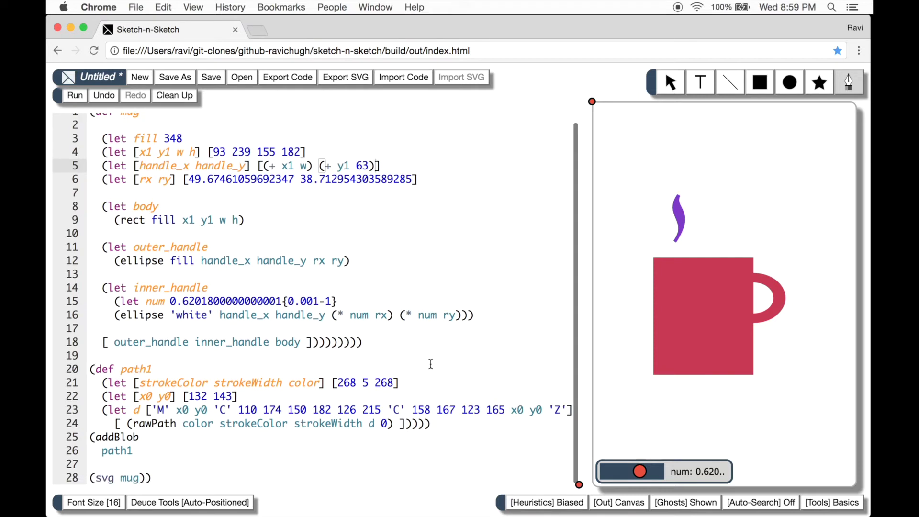
left_click_drag(430, 424, 380, 424)
Move the def path1 block inside mug, just before its shape list
left_click_drag(269, 409, 91, 369)
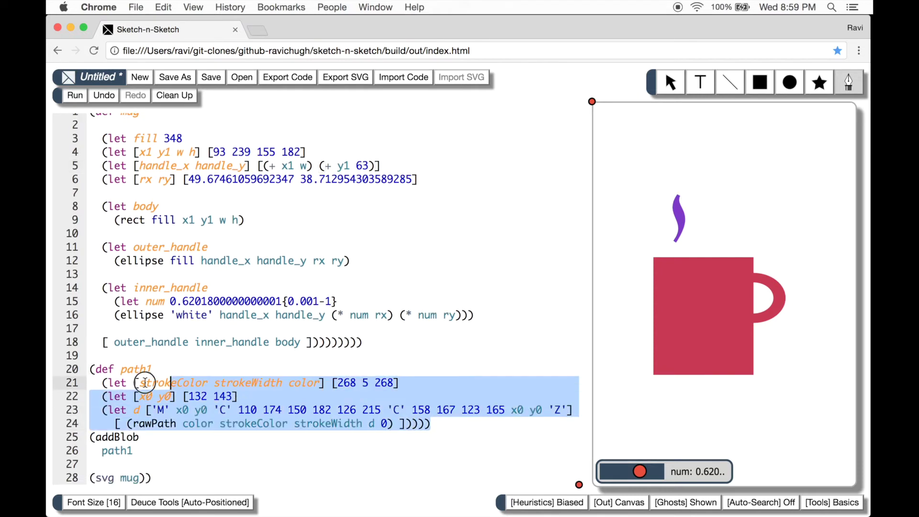
key("super+c")
key("BackSpace")
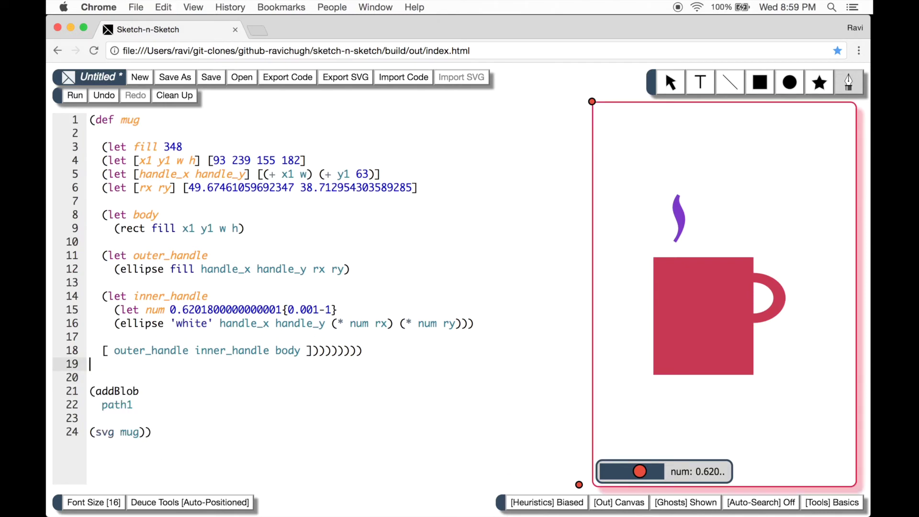
key("Up")
key("Up")
key("Return")
key("Up")
key("super+v")
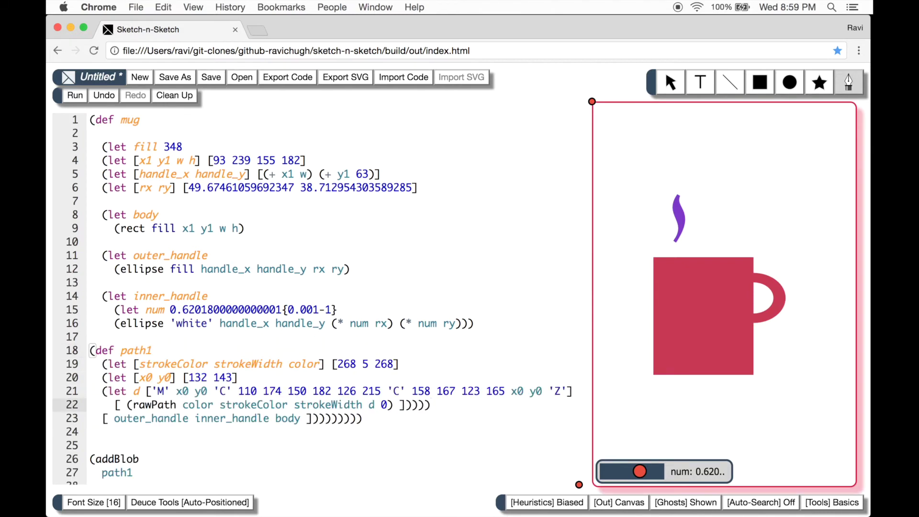
key("Return")
key("Up")
key("Up")
key("Up")
key("Up")
key("Up")
Turn path1 into an indented local definition by removing def
key("Home")
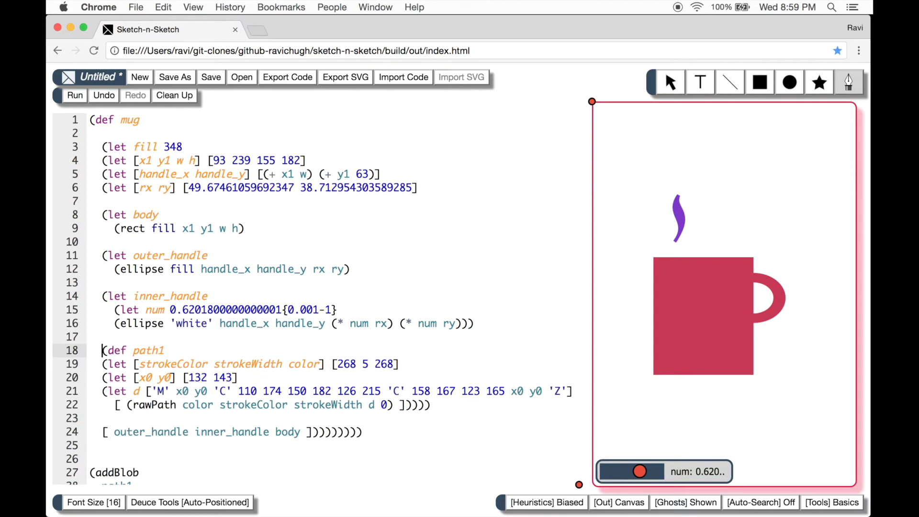
key("shift+Right")
key("shift+Right")
key("shift+Right")
type("(let")
key("Down")
key("Left")
key("Left")
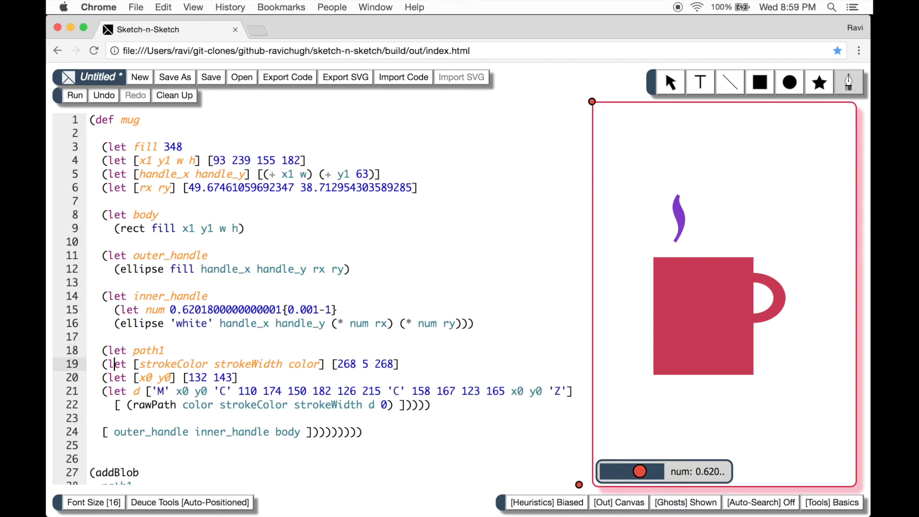
key("Left")
key("Left")
key("Down")
key("Left")
key("Down")
key("Left")
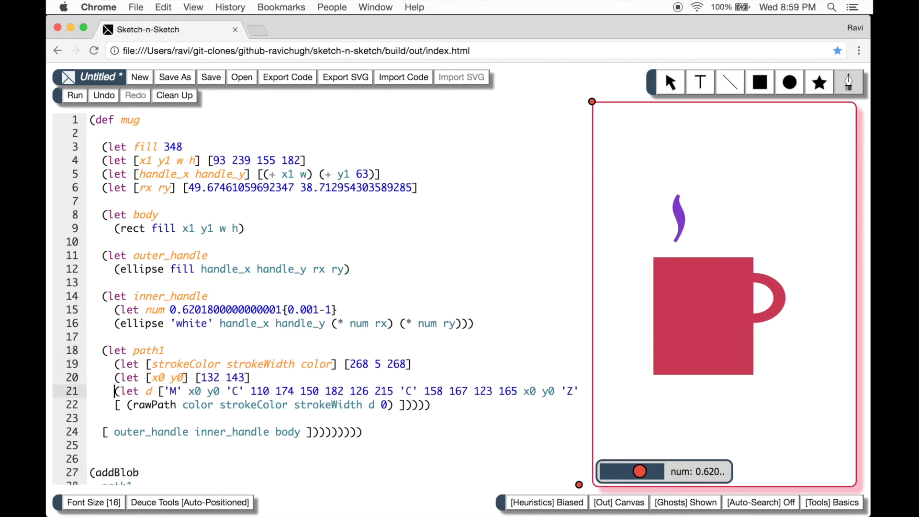
Remove the list brackets around rawPath and one extra closing parenthesis
key("Down")
key("Right")
key("Right")
key("BackSpace")
key("BackSpace")
key("Down")
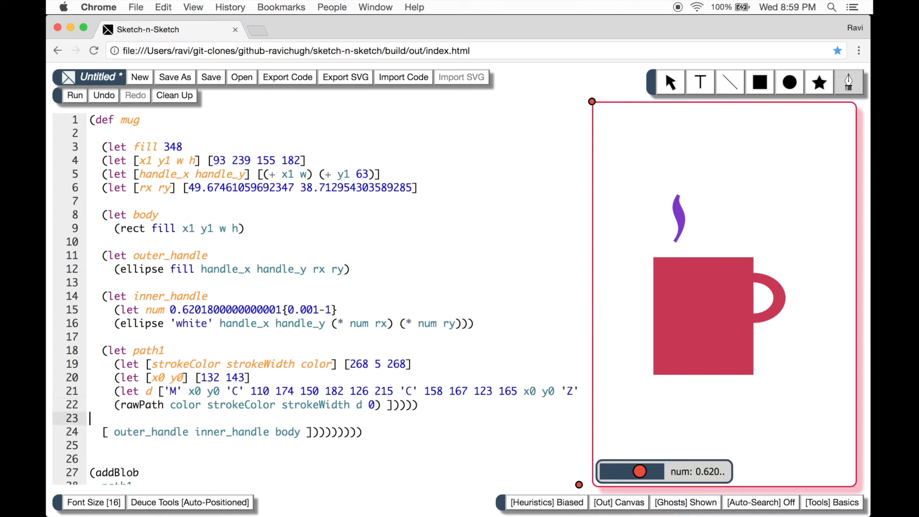
key("Up")
key("End")
key("Left")
key("Left")
key("Left")
key("BackSpace")
key("BackSpace")
key("Right")
key("Right")
key("Right")
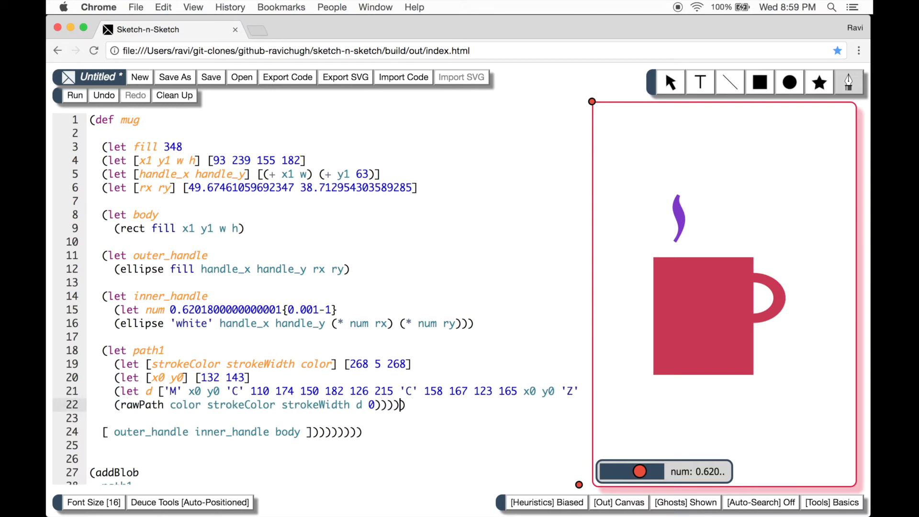
key("BackSpace")
Add path1 to mug's shape list, delete the leftover addBlob call, and rerun
key("Down")
key("Down")
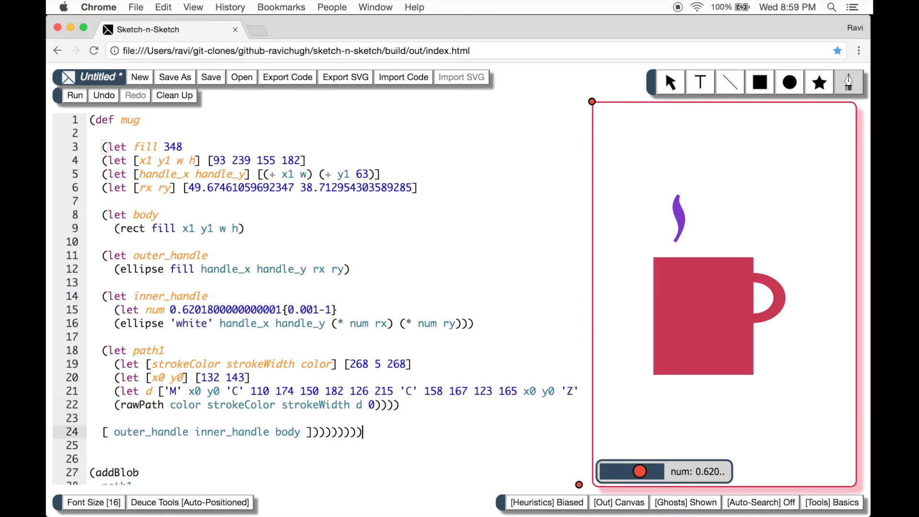
type(")")
key("Left")
key("Left")
type("path1")
key("Down")
key("Down")
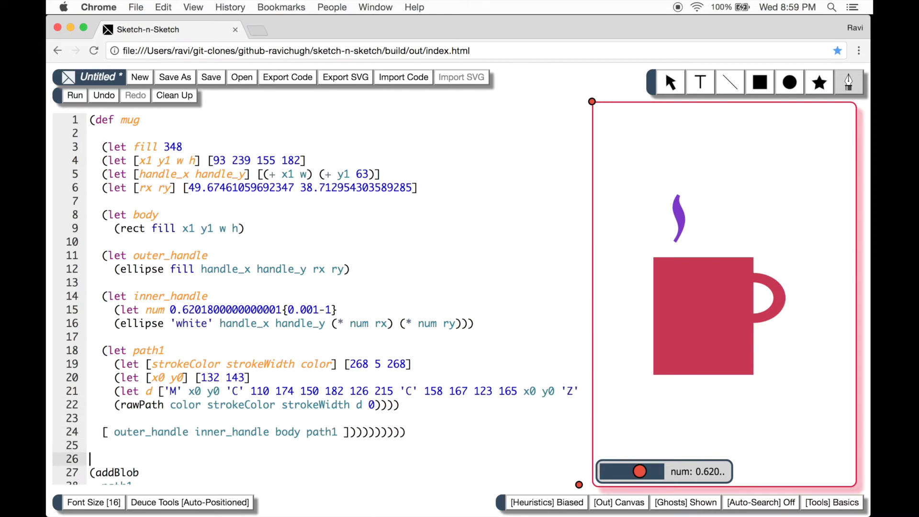
key("Down")
key("Down")
key("Down")
key("Home")
key("shift+Up")
key("shift+Up")
key("shift+Up")
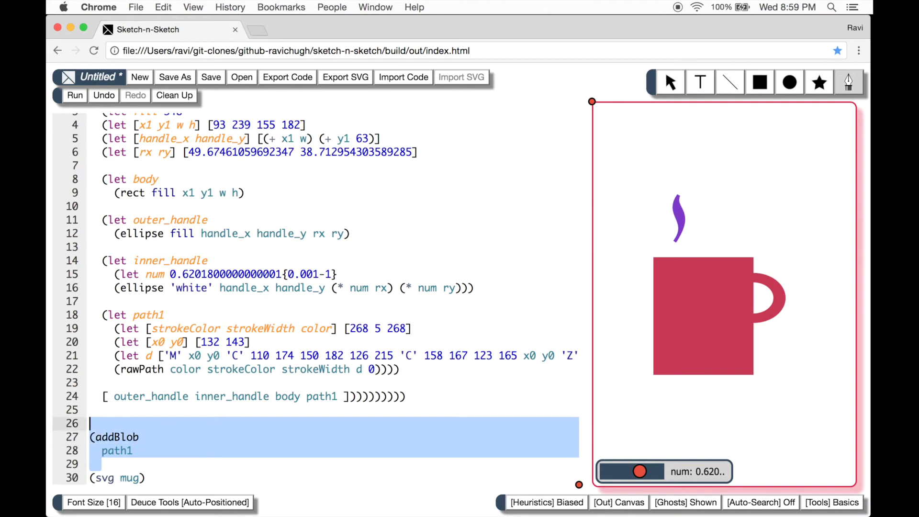
key("BackSpace")
key("BackSpace")
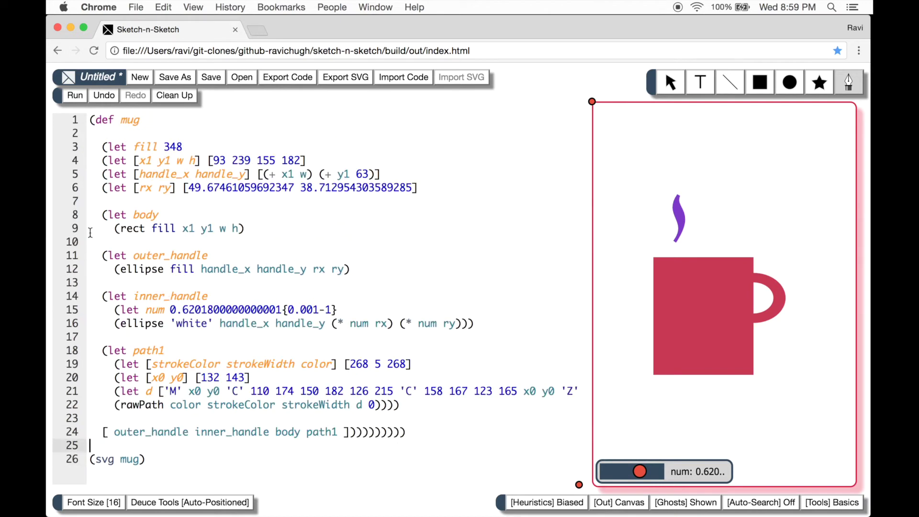
left_click(75, 96)
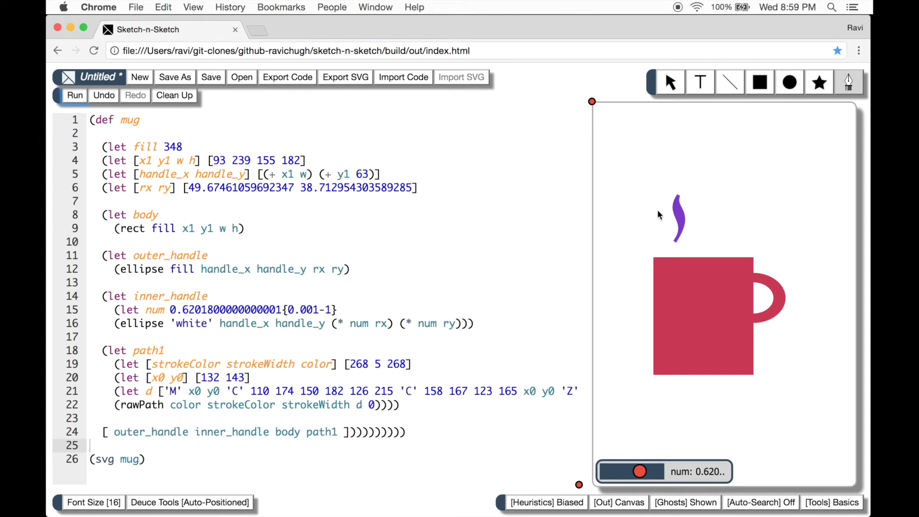
Make the steam path's fill and stroke gray
key("Escape")
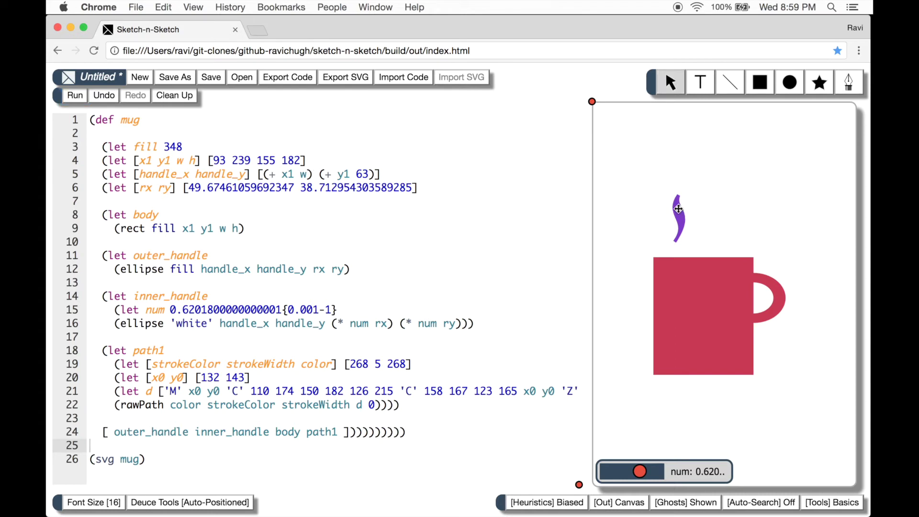
left_click(679, 210)
left_click_drag(765, 176, 839, 177)
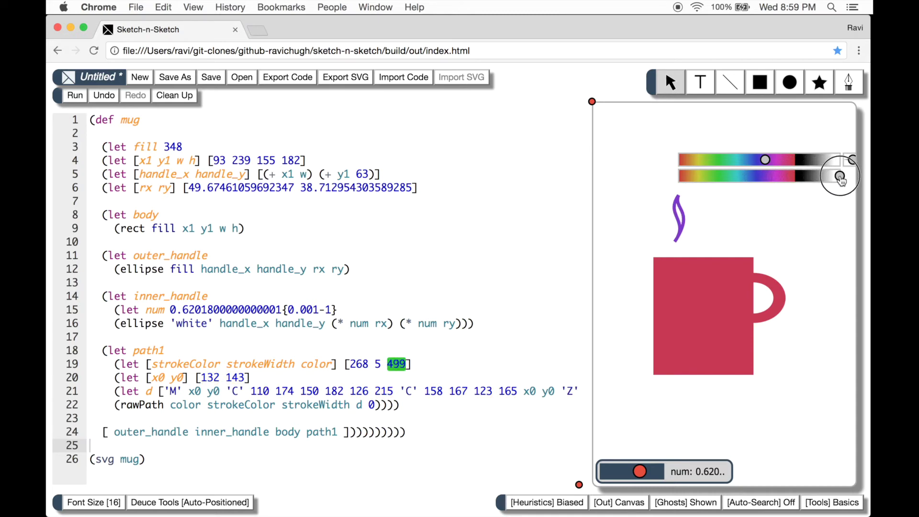
left_click_drag(765, 160, 822, 164)
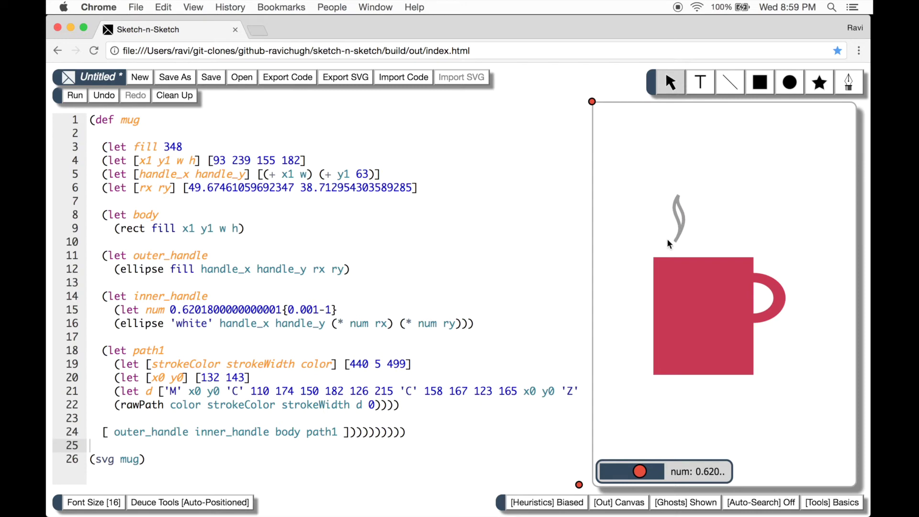
mouse_move(678, 212)
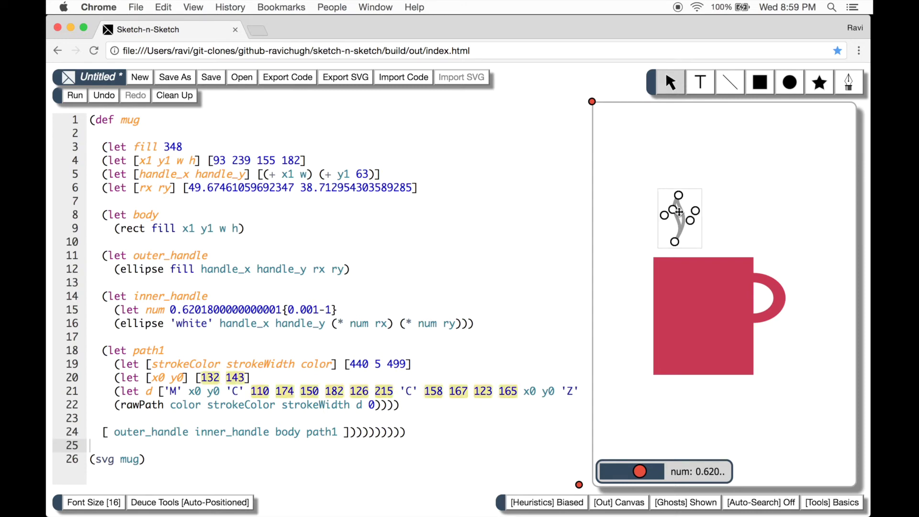
Drag the steam path to sit just above the mug, starting at 125 160
left_click_drag(678, 211, 674, 221)
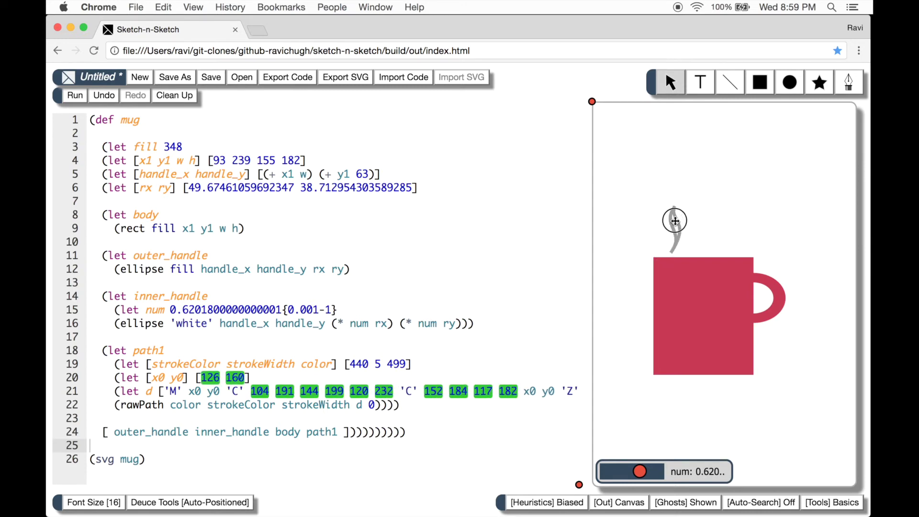
left_click_drag(675, 221, 675, 217)
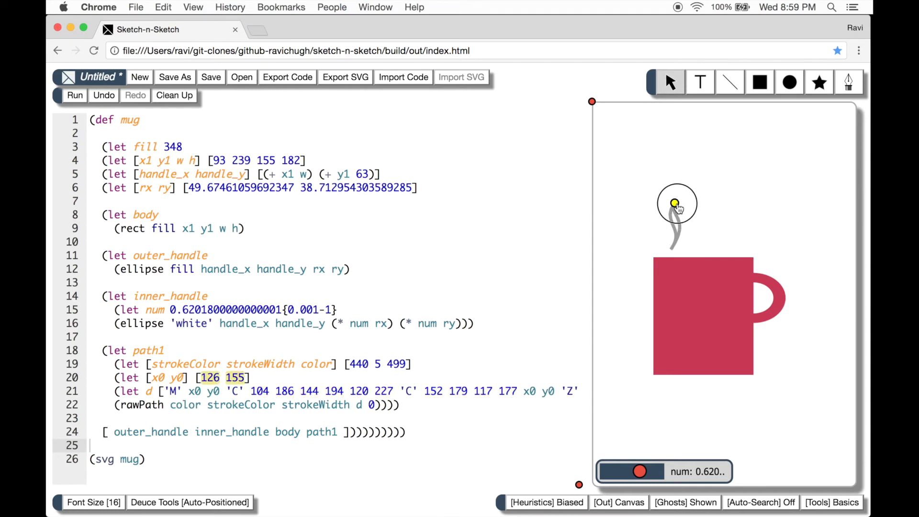
mouse_move(676, 205)
left_mouse_down()
mouse_move(667, 214)
mouse_move(675, 209)
left_mouse_up()
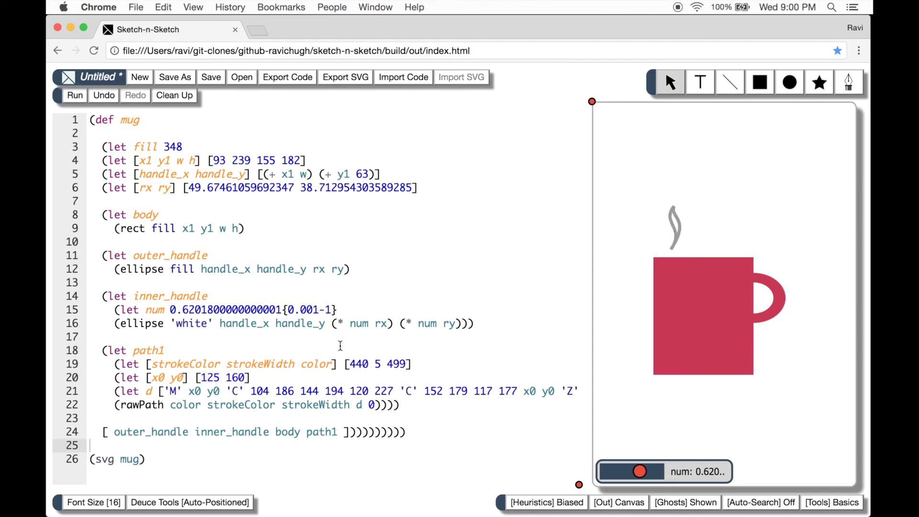
Start a new line before each C segment of the steam path data, then rerun
left_click(221, 392)
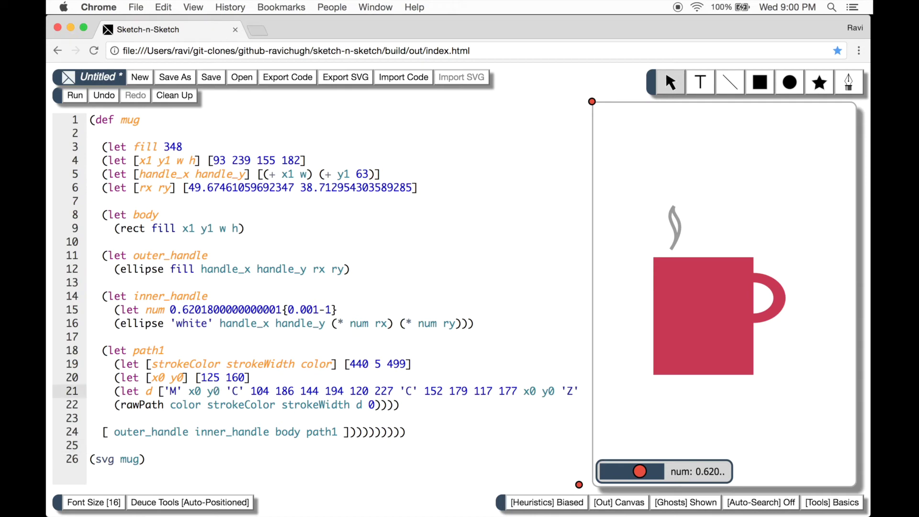
key("Return")
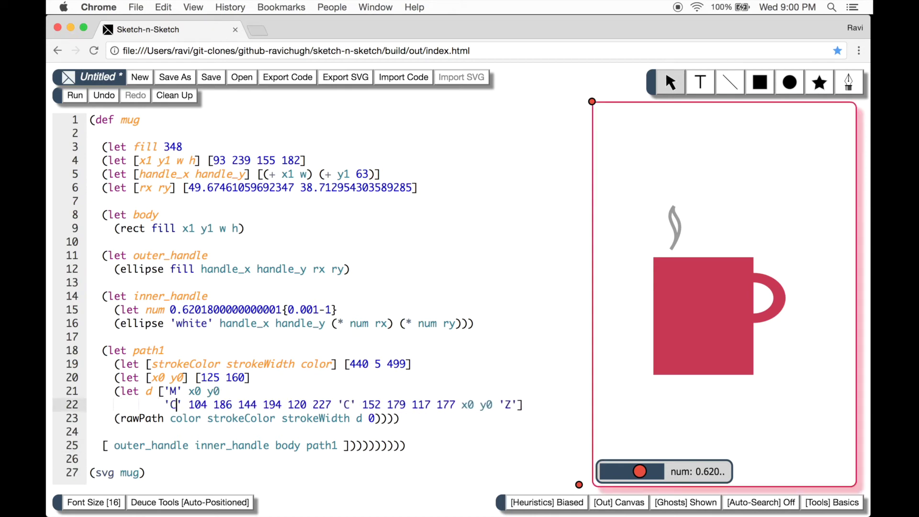
key("Return")
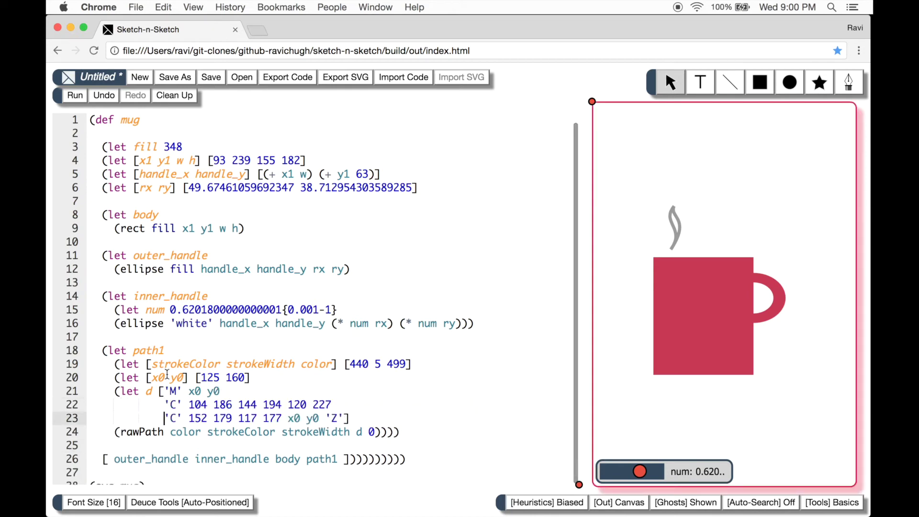
left_click(75, 99)
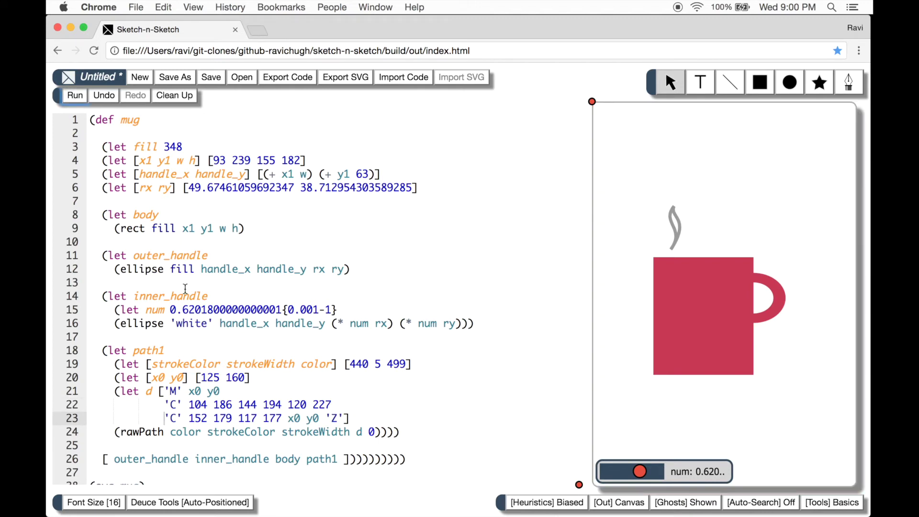
scroll(185, 288, "down", 1)
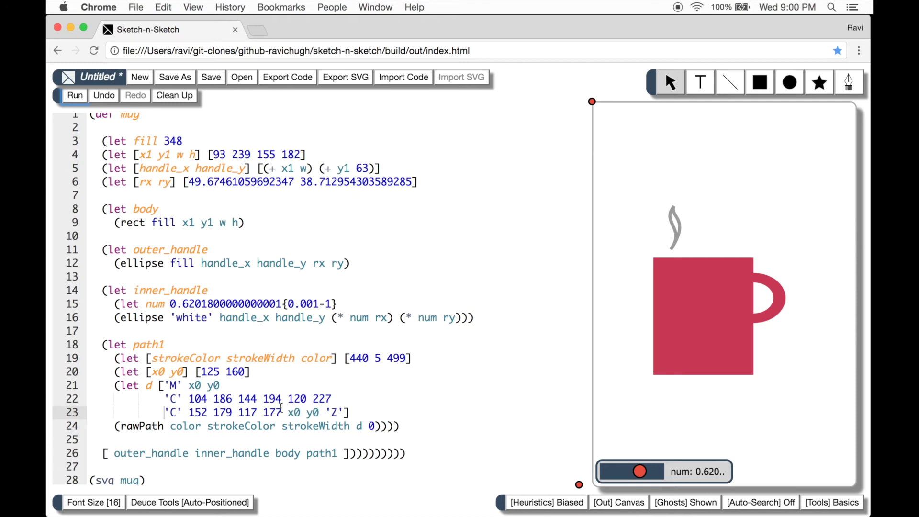
Rewrite the steam x-coordinates 120, 117, 144, 104, 152 as offsets from x0
left_click(296, 400)
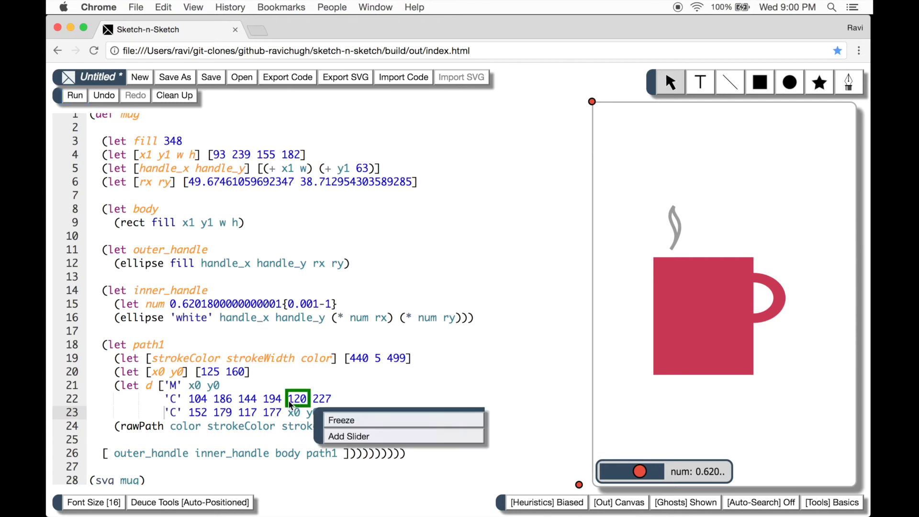
left_click(246, 413)
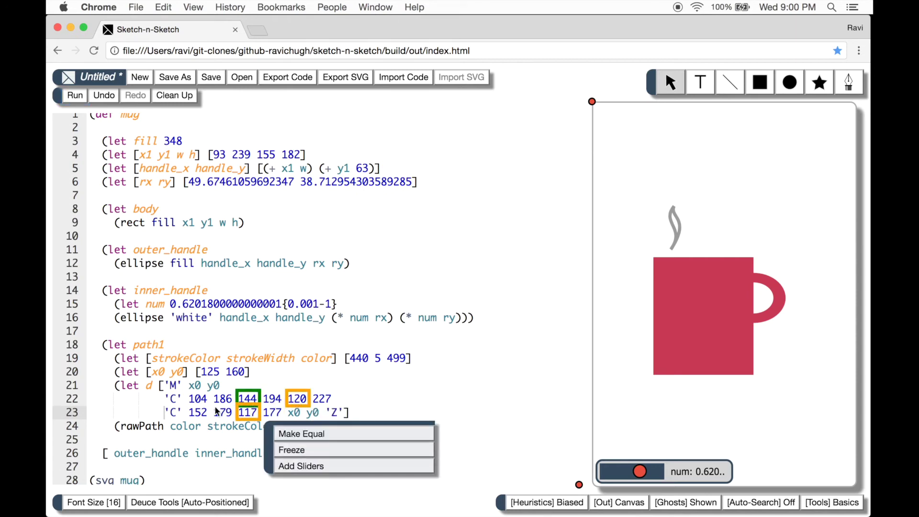
left_click(247, 399)
left_click(198, 412)
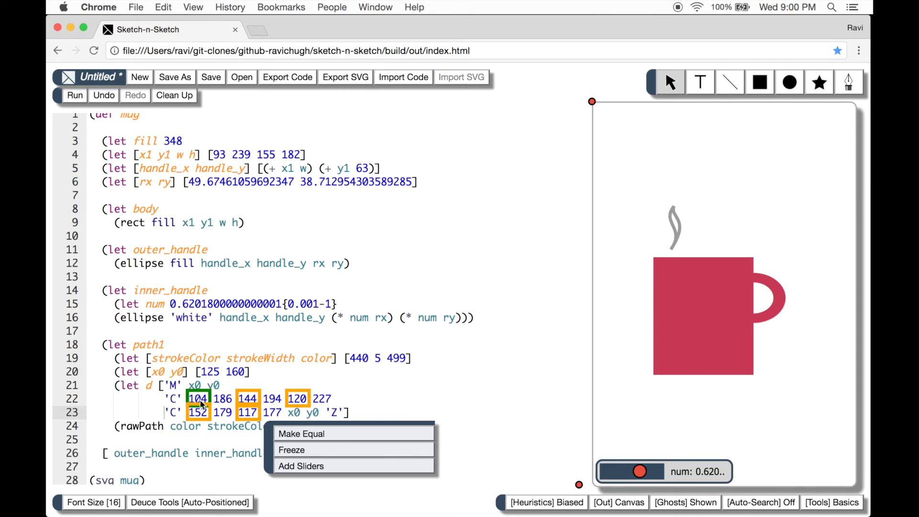
left_click(197, 398)
left_click(158, 370)
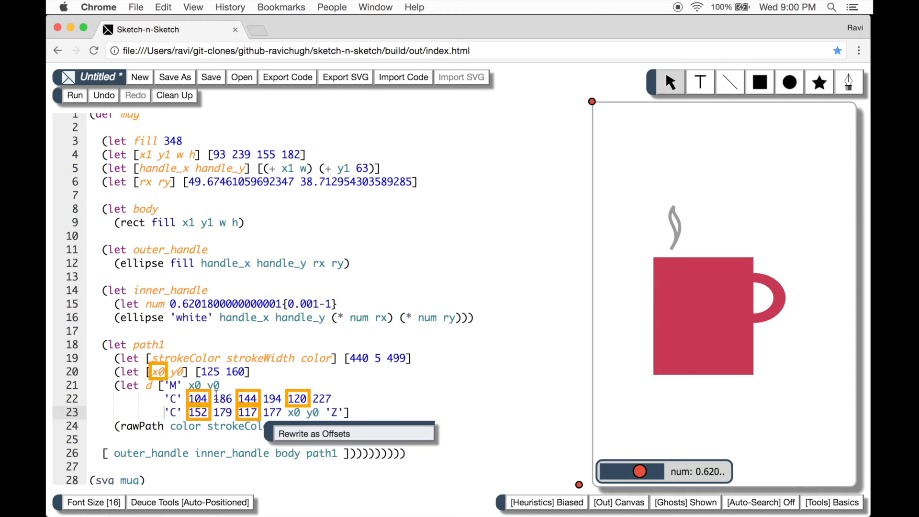
left_click(288, 435)
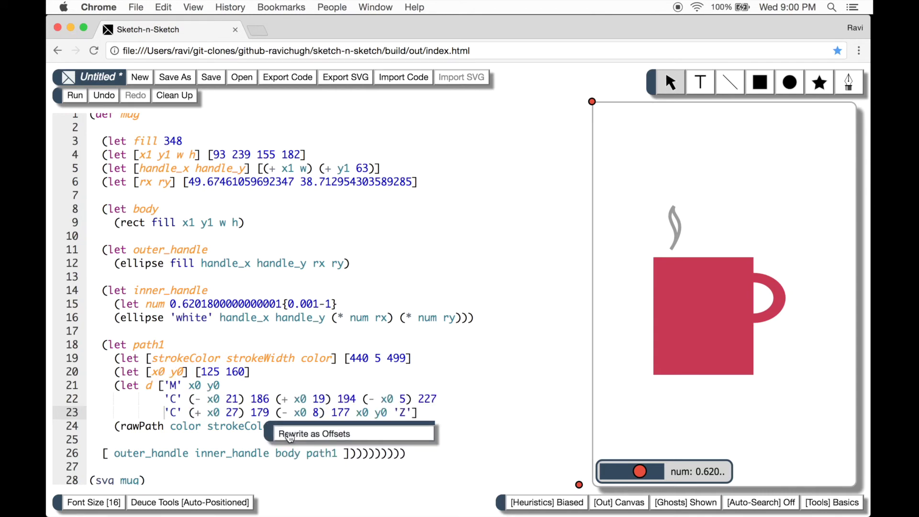
left_click(287, 435)
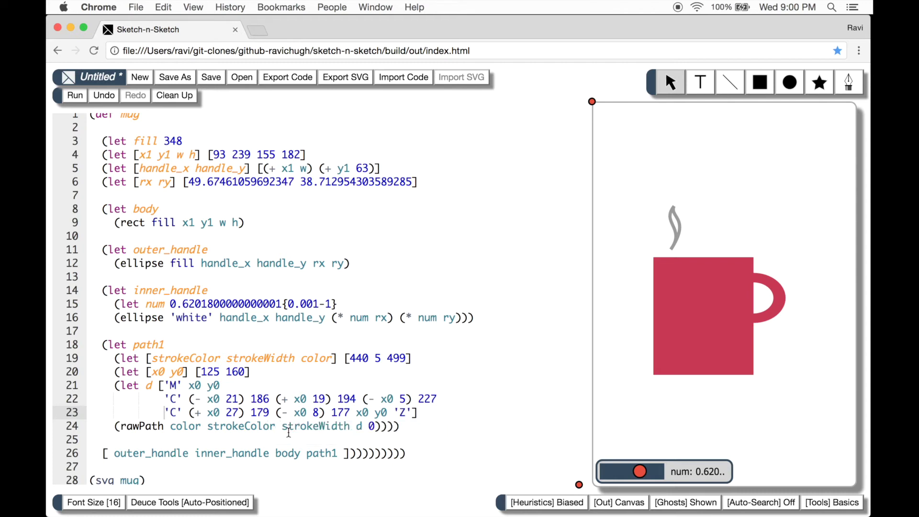
Rewrite y-coordinates 227, 177, 194, 179, 186 as offsets from y0; nudge start to 127 158
left_click(428, 398)
left_click(339, 413)
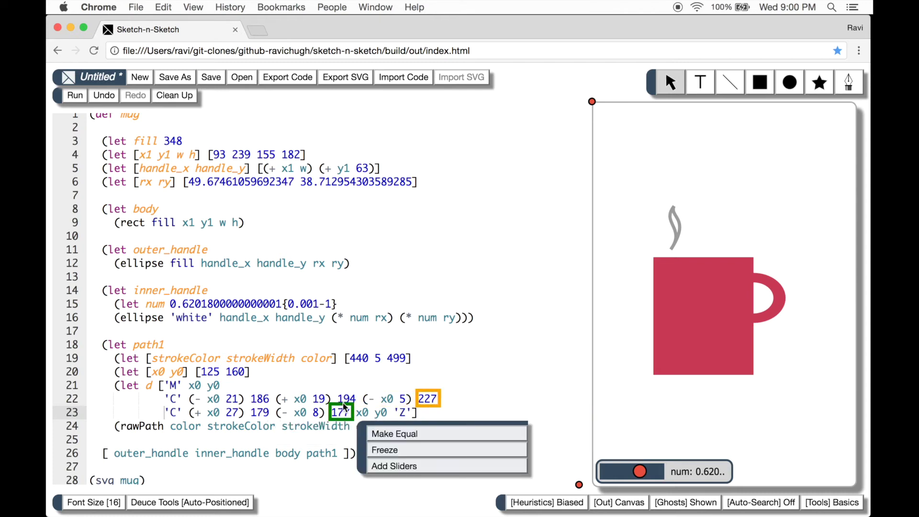
left_click(339, 412)
left_click(259, 413)
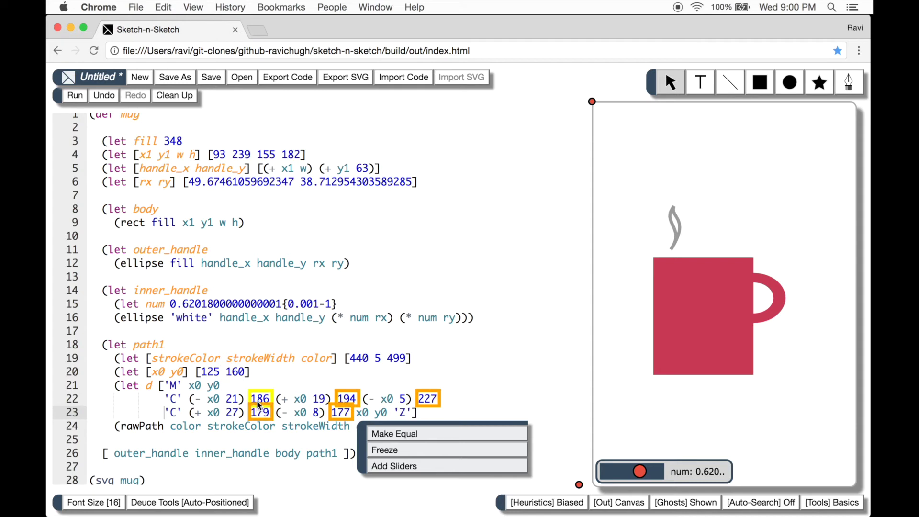
left_click(259, 401)
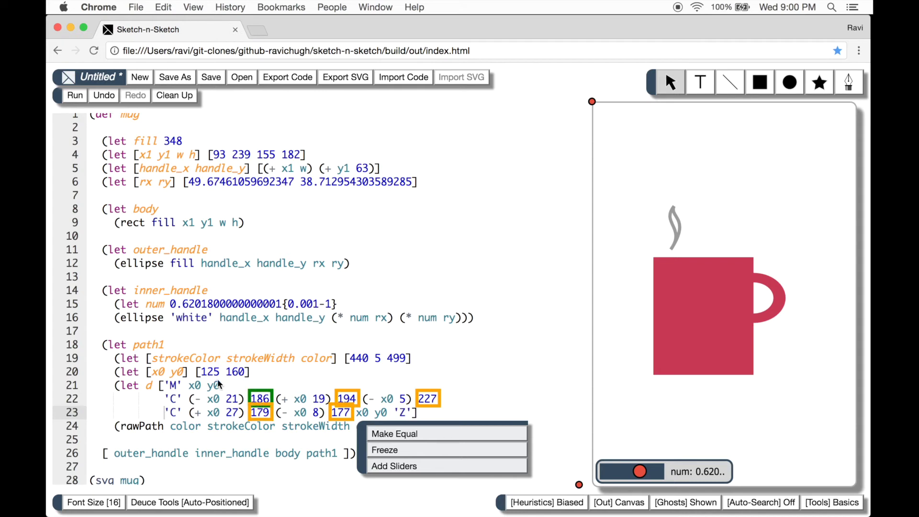
left_click(177, 372)
left_click(386, 435)
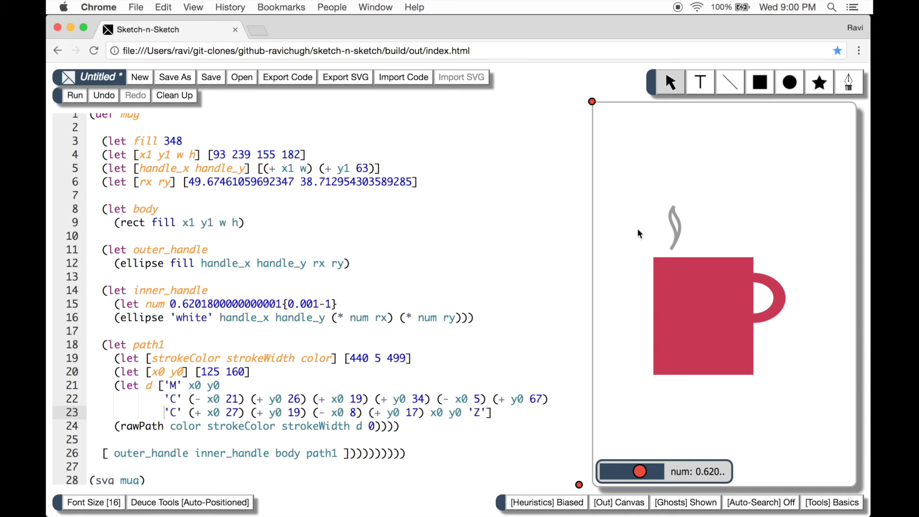
left_click_drag(673, 207, 676, 208)
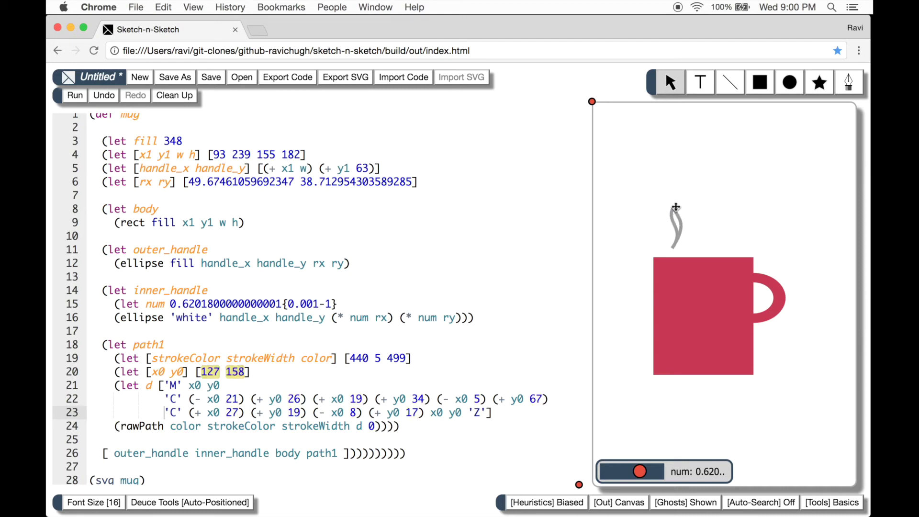
scroll(384, 266, "down", 1)
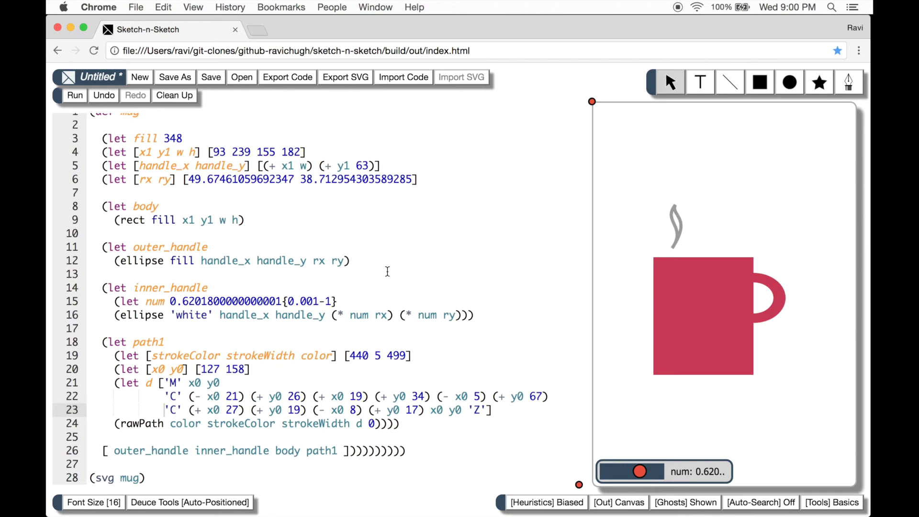
Rename path1 to steam1, then choose a location for a copy of steam1
left_click(149, 343)
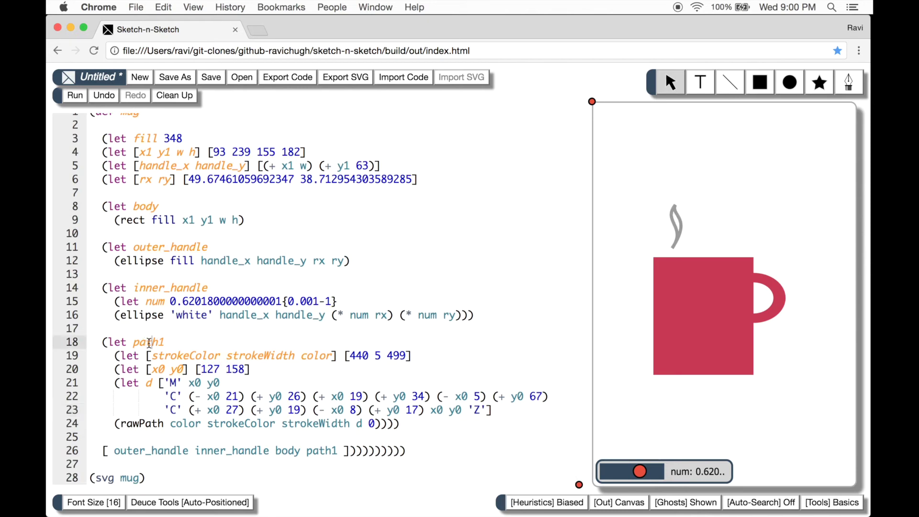
left_click(149, 342, "shift")
left_click(294, 363)
type("steam1")
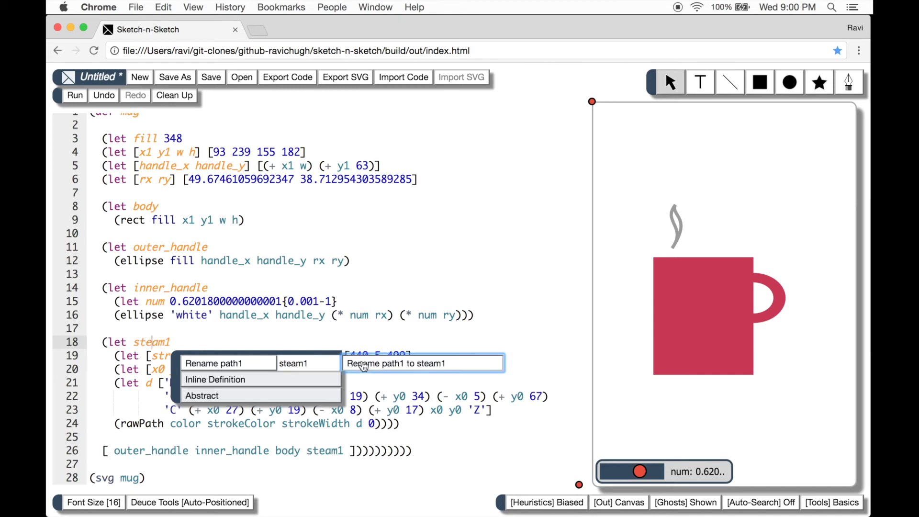
left_click(355, 362)
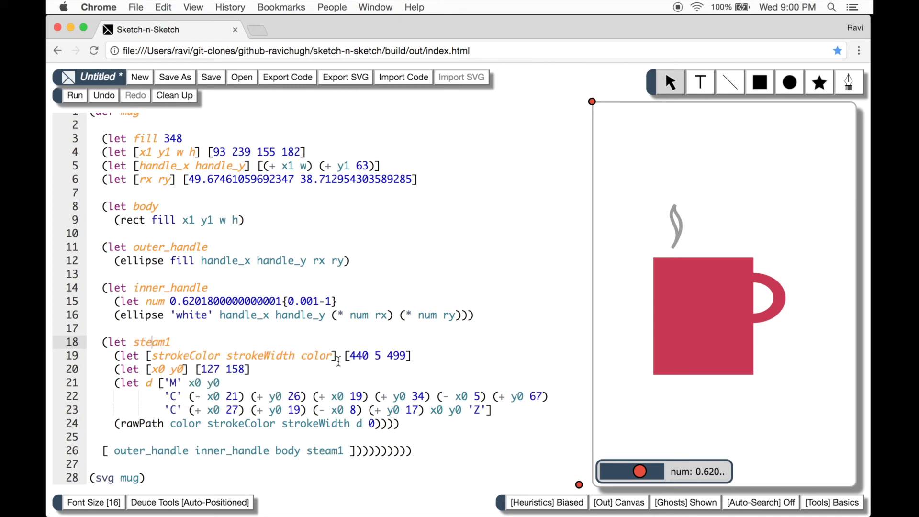
left_click(152, 342, "shift")
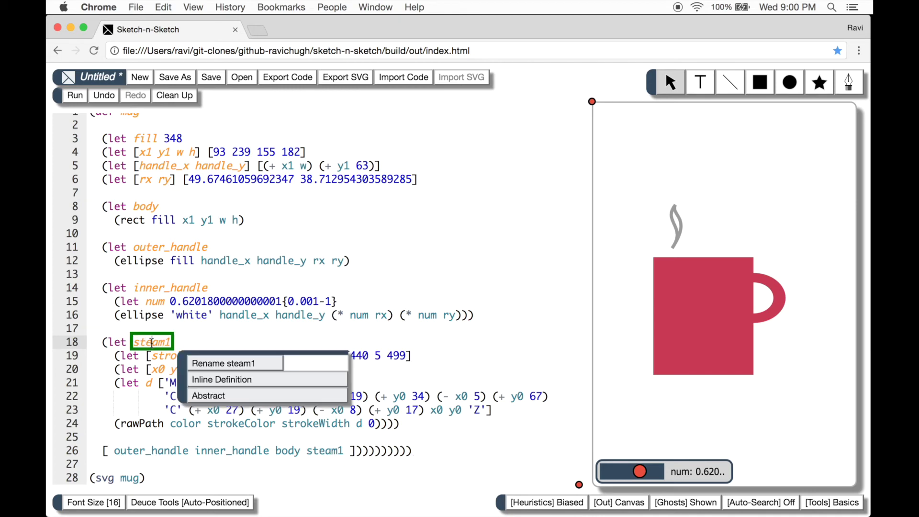
left_click(99, 451, "shift")
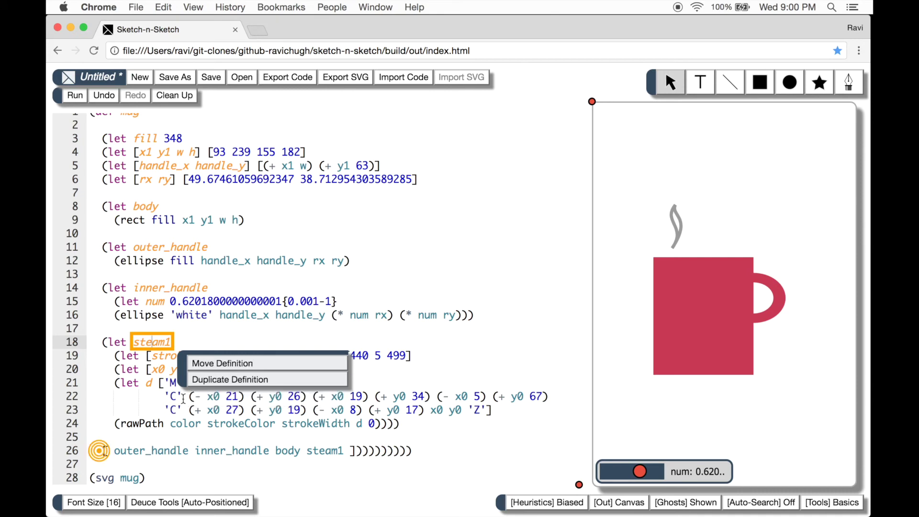
Duplicate the steam1 definition twice
left_click(360, 379)
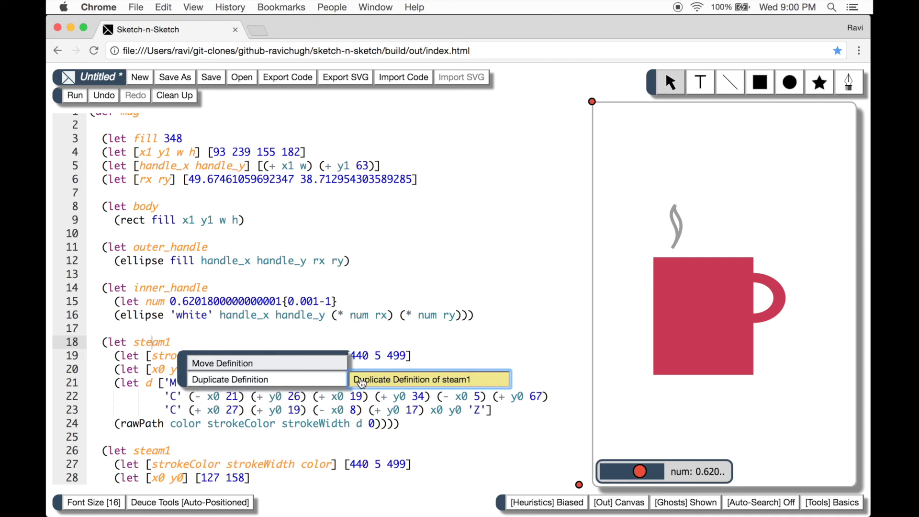
scroll(199, 386, "down", 3)
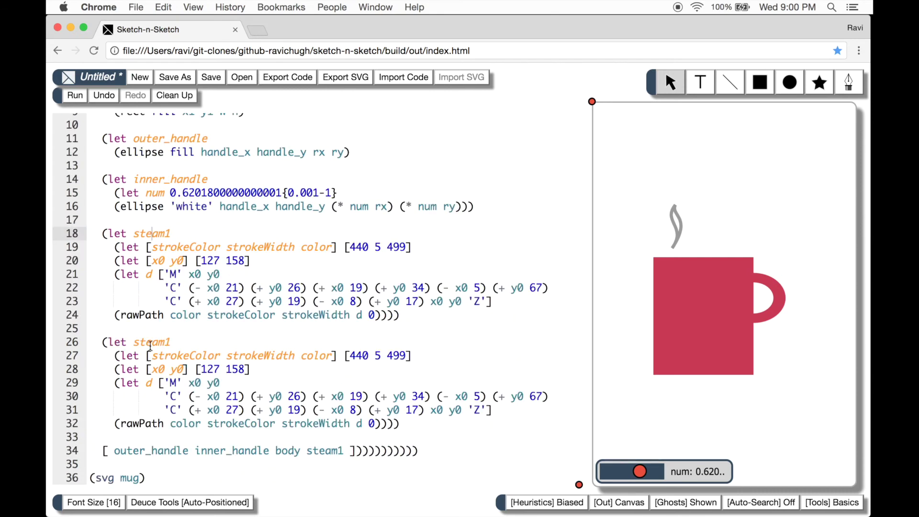
left_click(149, 344)
left_click(99, 451)
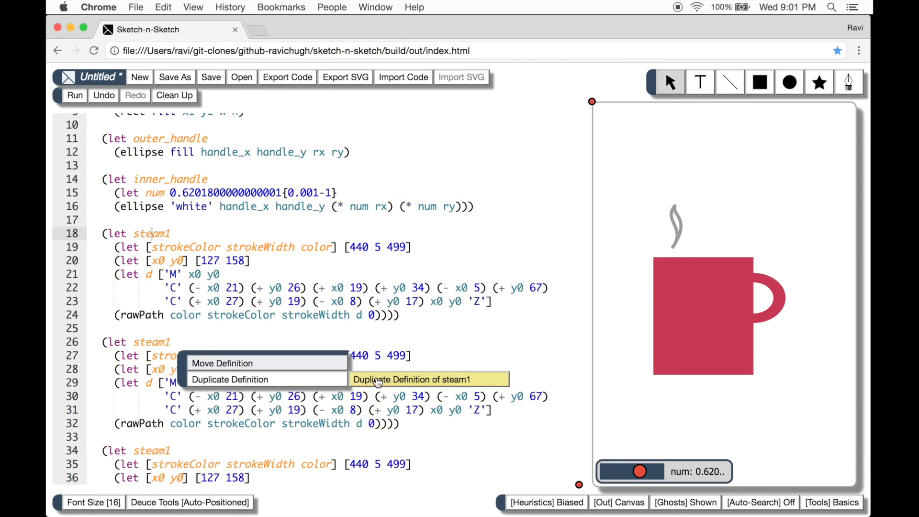
left_click(377, 381)
Rename the copies steam2 and steam3, add them to the mug's output list, and rerun
left_click(193, 342)
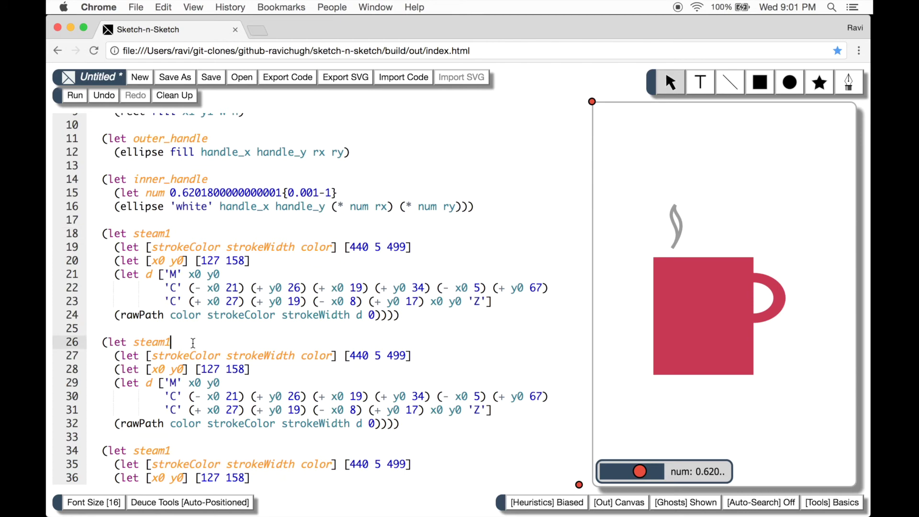
key("BackSpace")
type("2")
key("Down")
key("Down")
key("Down")
key("Down")
key("Down")
key("BackSpace")
type("3")
key("Down")
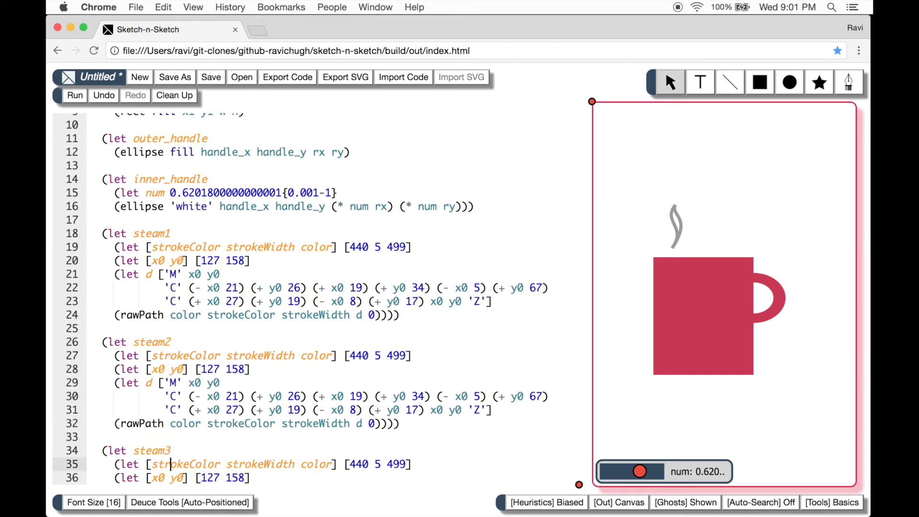
key("Down")
key("Down")
key("Down")
key("Down")
key("Down")
key("Down")
key("Down")
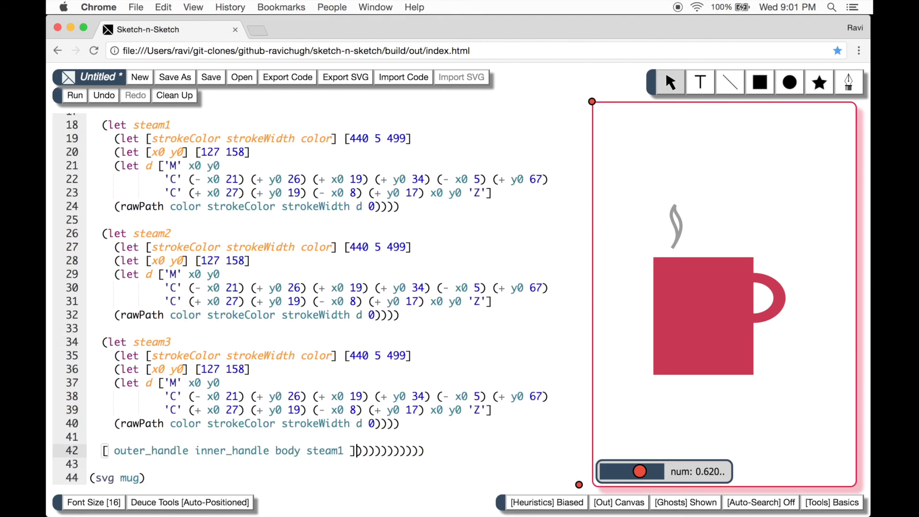
type("steam2")
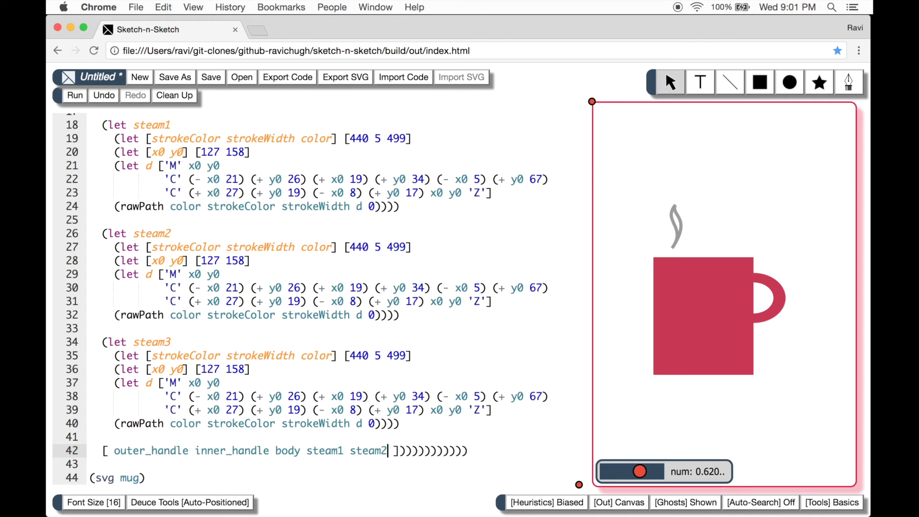
type(" steam3")
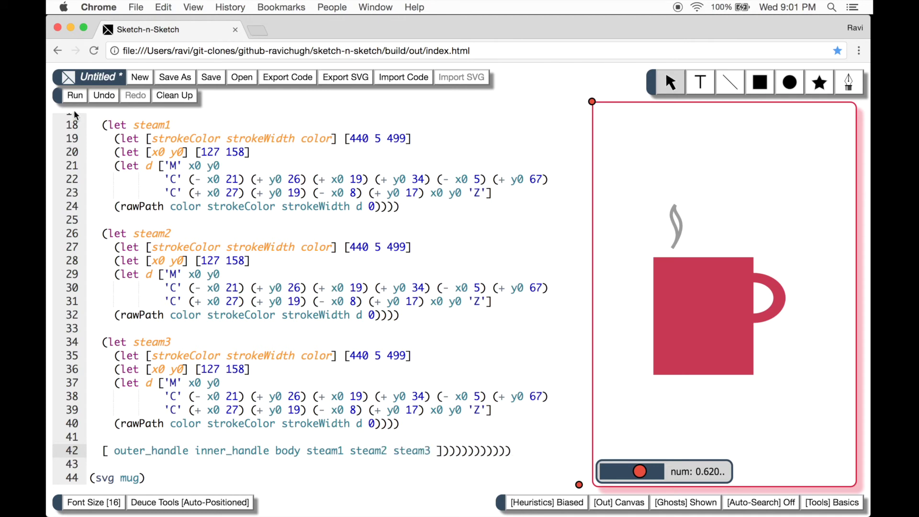
left_click(78, 99)
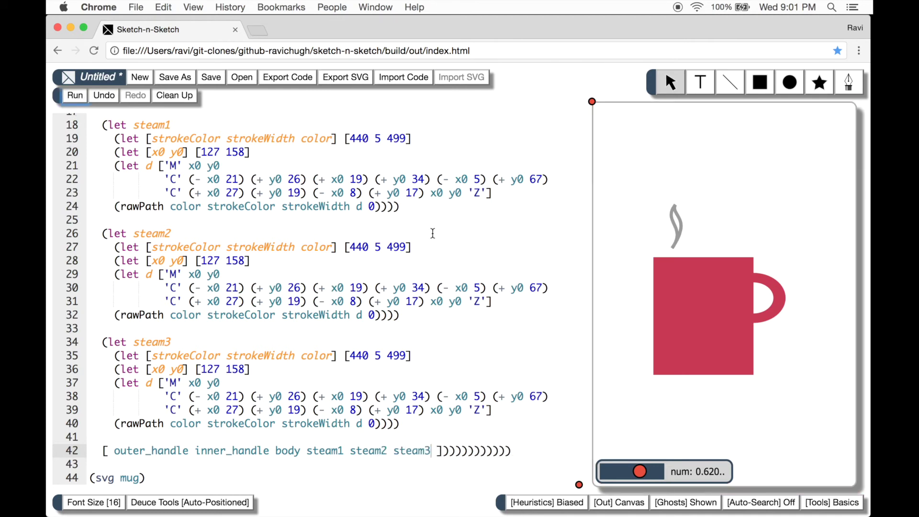
Drag steam3 and steam2 apart to start at 154 150 and 186 155
left_click(675, 216)
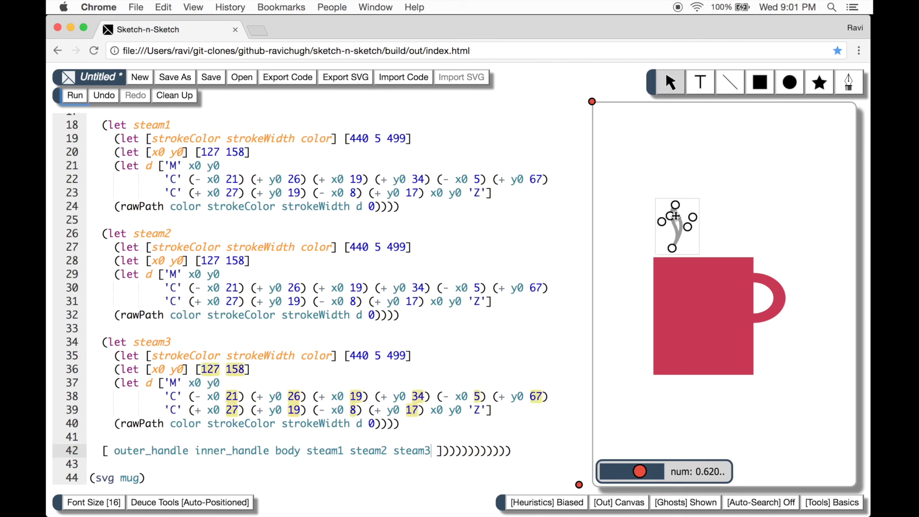
left_click_drag(672, 214, 715, 209)
left_click(674, 214)
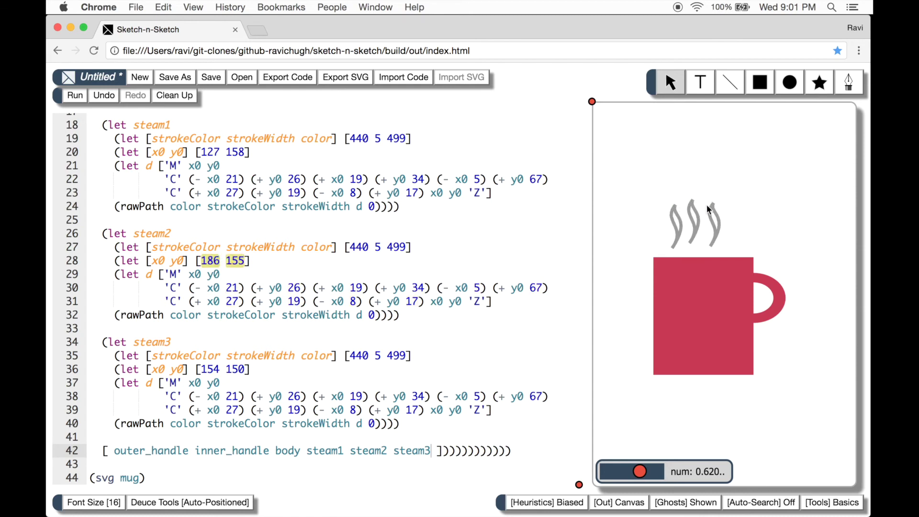
scroll(287, 294, "up", 2)
scroll(286, 294, "up", 2)
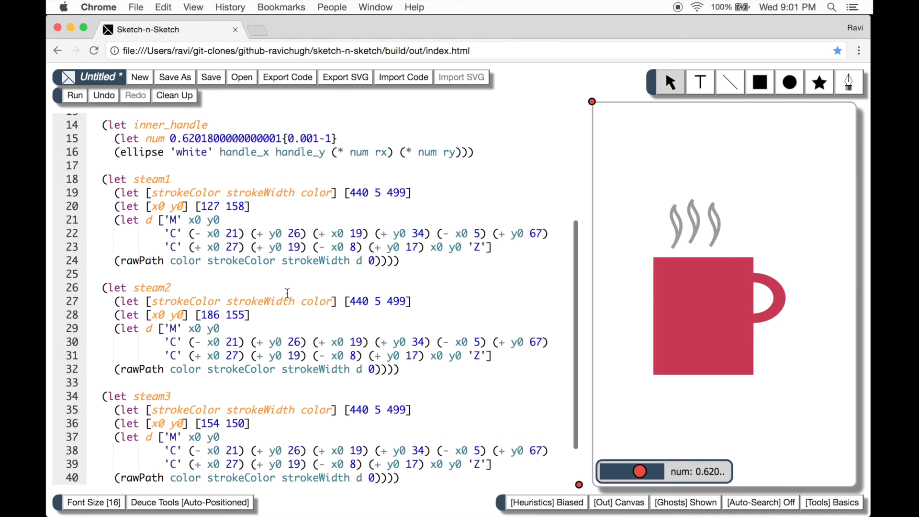
Merge the three steam definitions into one steam function of x02 and y02
left_click(119, 409)
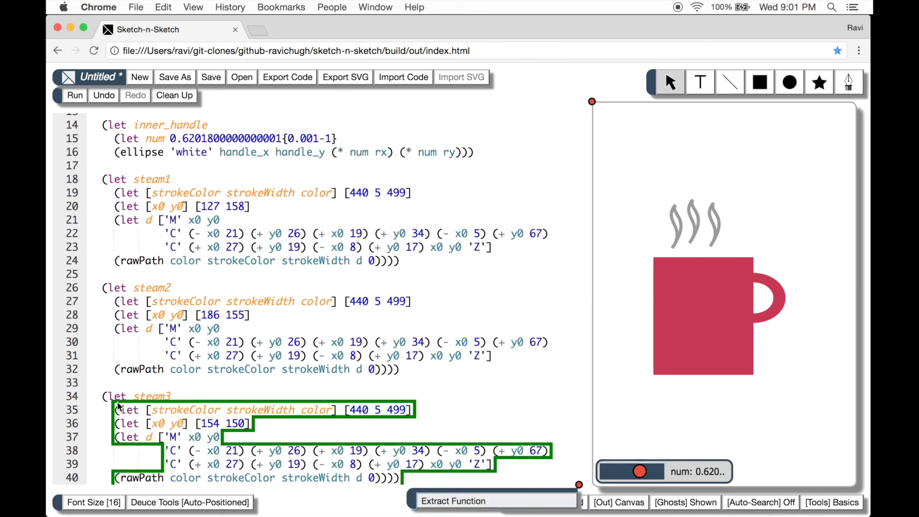
left_click(118, 302)
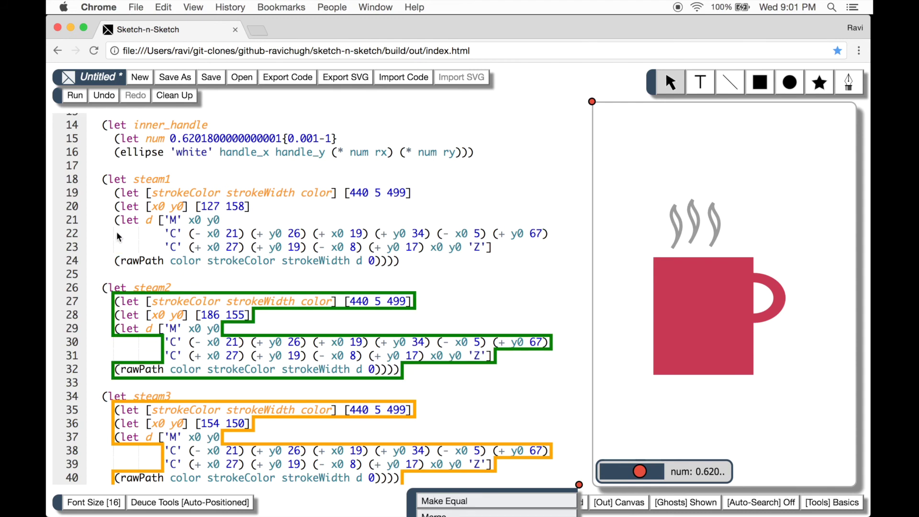
left_click(118, 192)
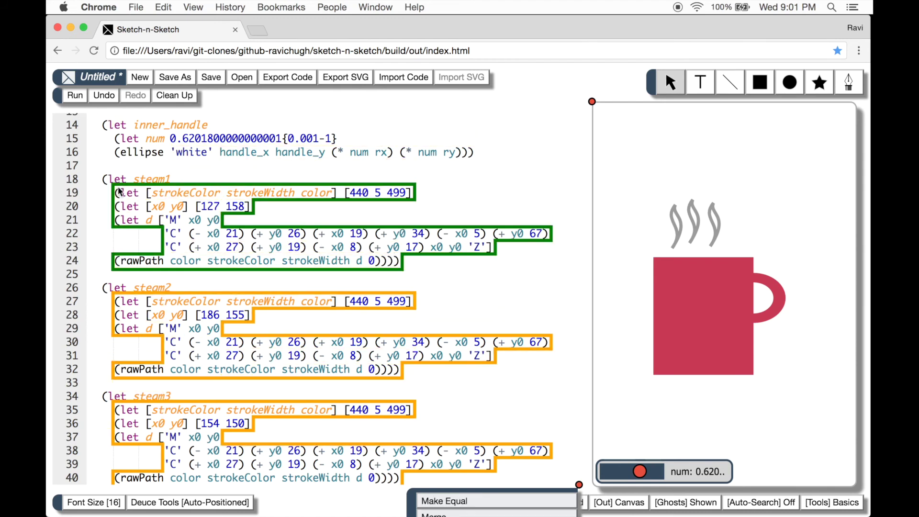
scroll(122, 237, "down", 2)
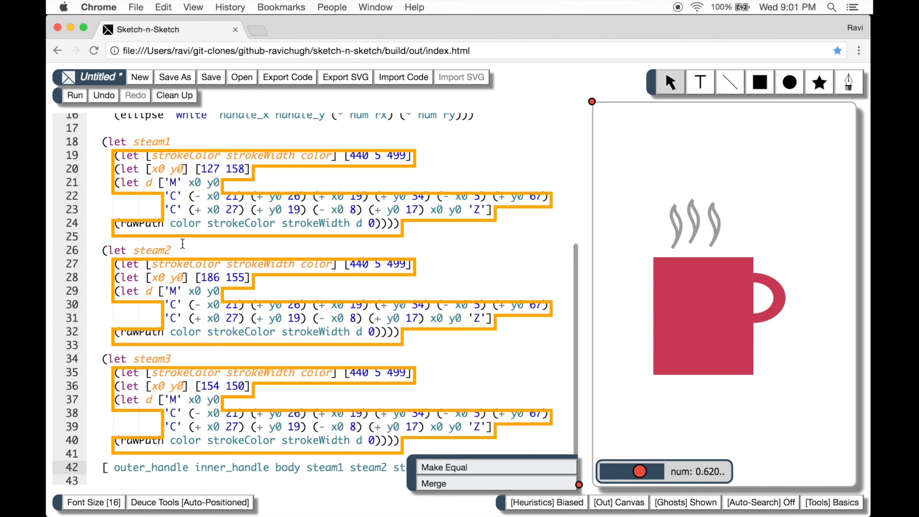
left_click_drag(410, 464, 327, 234)
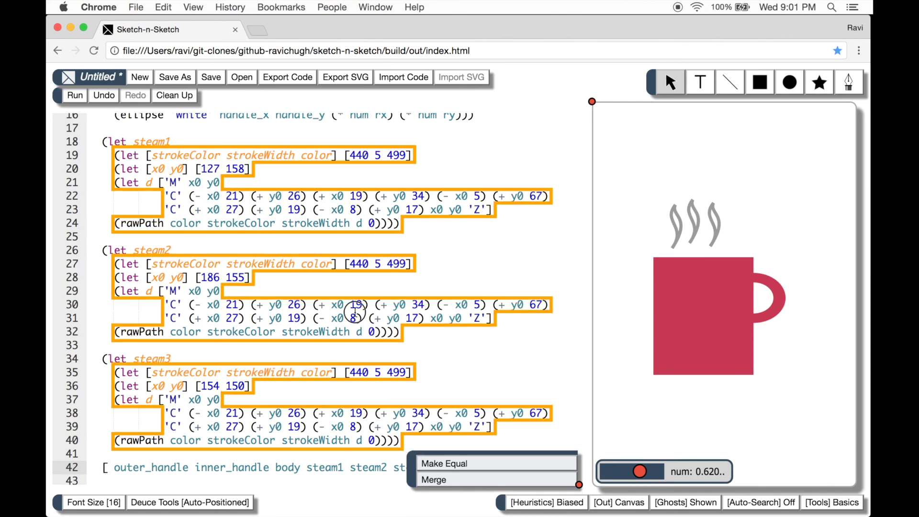
mouse_move(387, 250)
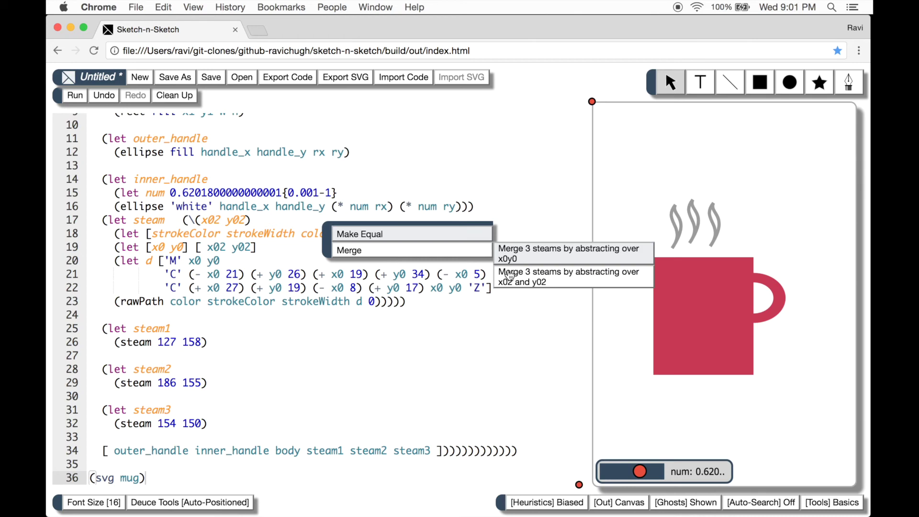
left_click(508, 275)
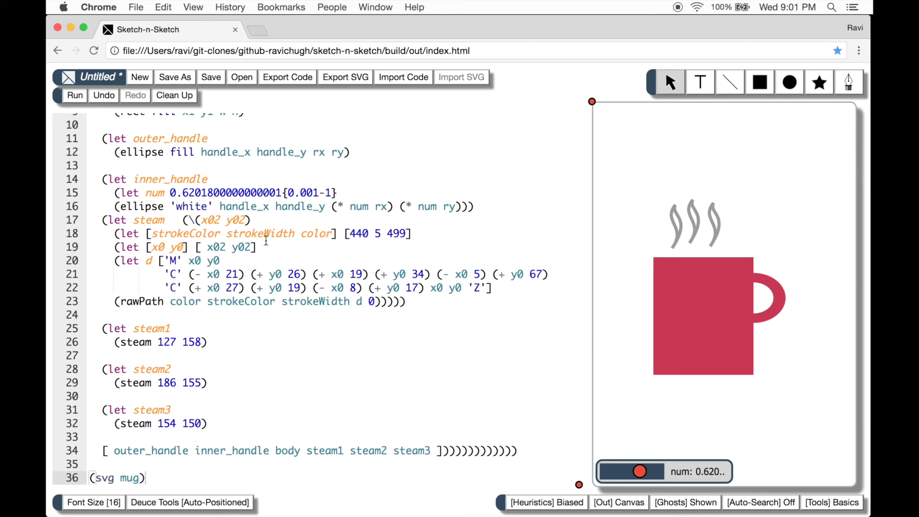
Remove the extra spaces, add a blank line above the steam definition, and rerun
left_click(184, 220)
key("BackSpace")
key("BackSpace")
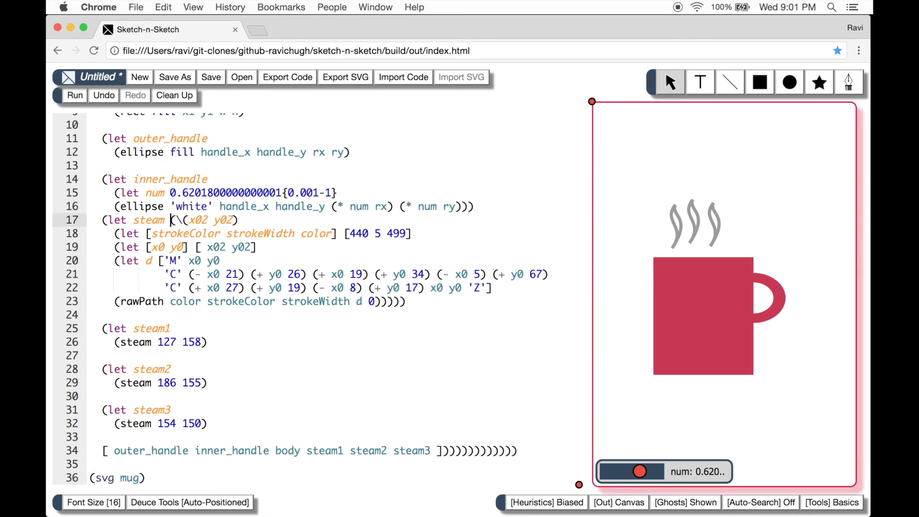
key("Home")
key("Return")
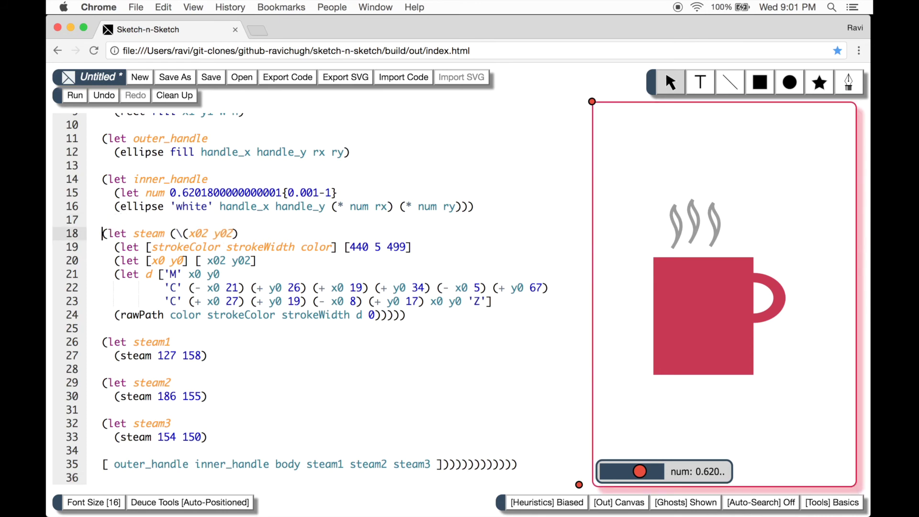
left_click(76, 100)
Introduce variables x02 and y02 for the first steam's start position
left_click_drag(694, 212, 694, 206)
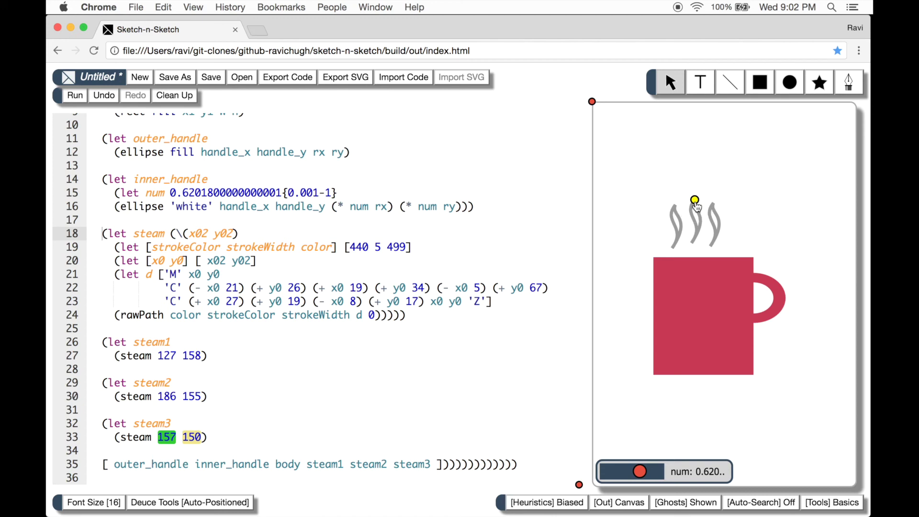
scroll(408, 269, "down", 1)
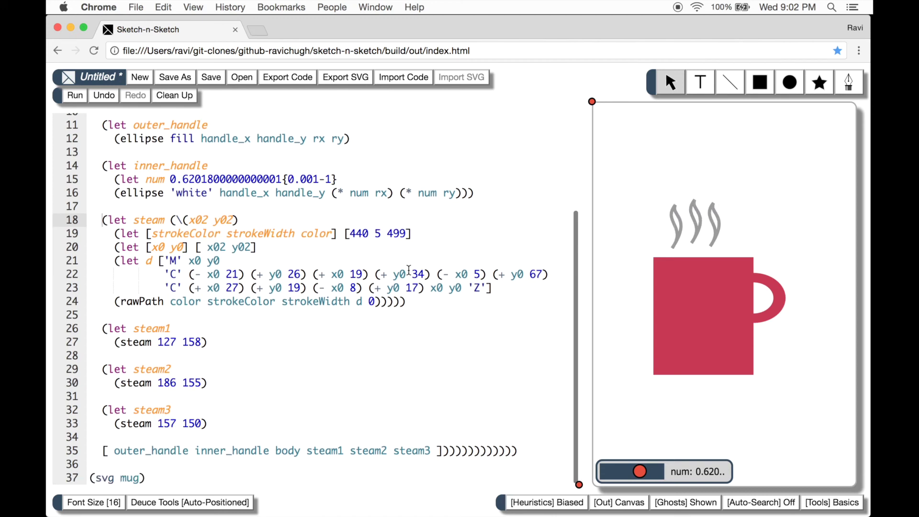
left_click(166, 344)
left_click(191, 343)
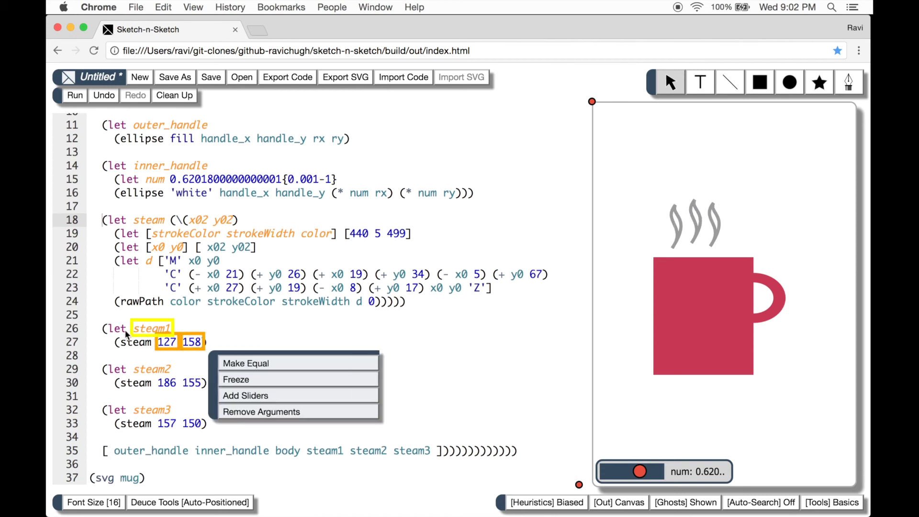
left_click(105, 331)
left_click(105, 330)
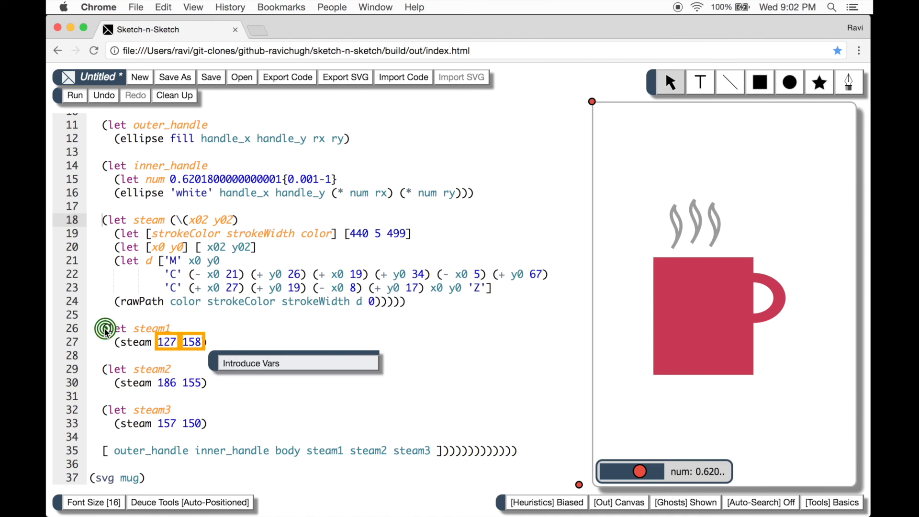
left_click(231, 362)
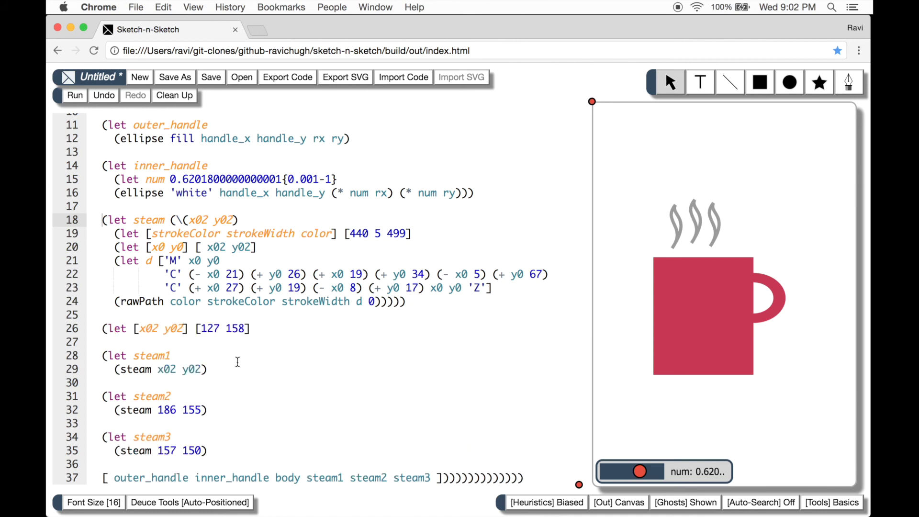
Rewrite steam2 and steam3 positions as offsets from x02 y02, then drag all wisps to 108 155
left_click(167, 450)
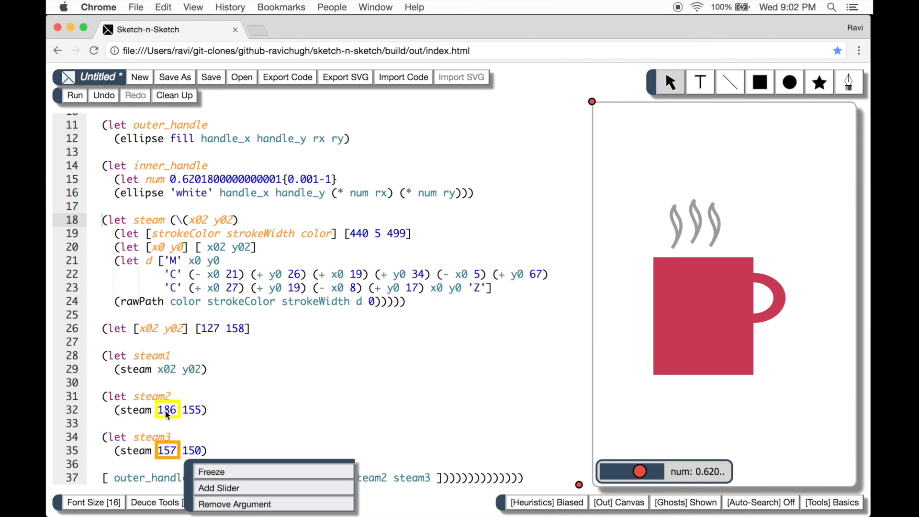
left_click(166, 410)
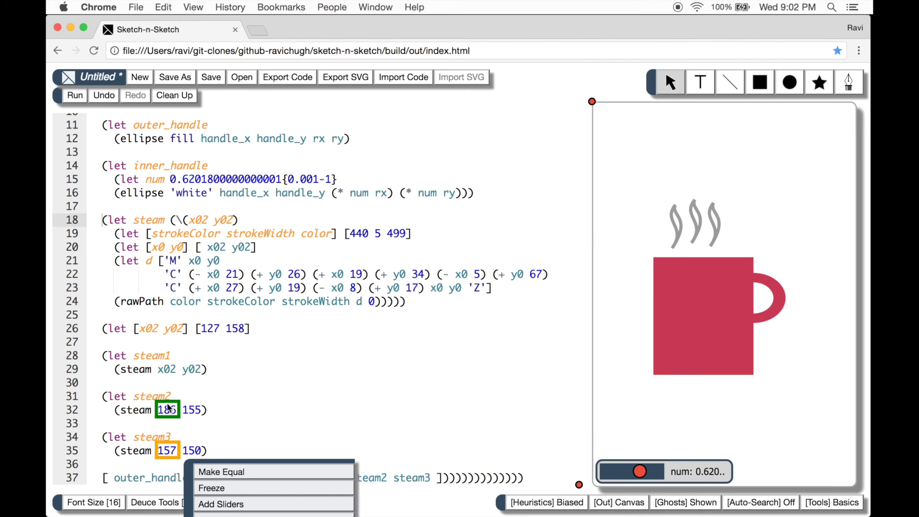
left_click(149, 328)
left_click(222, 471)
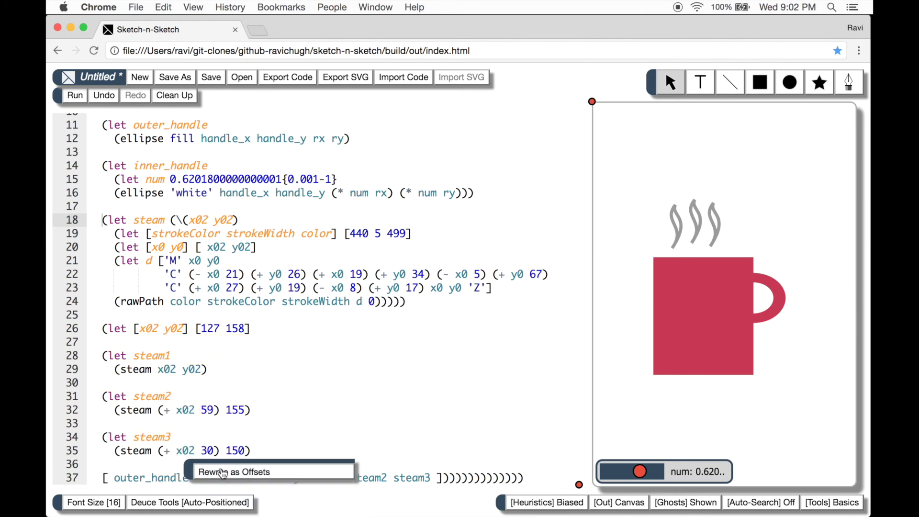
left_click(233, 451)
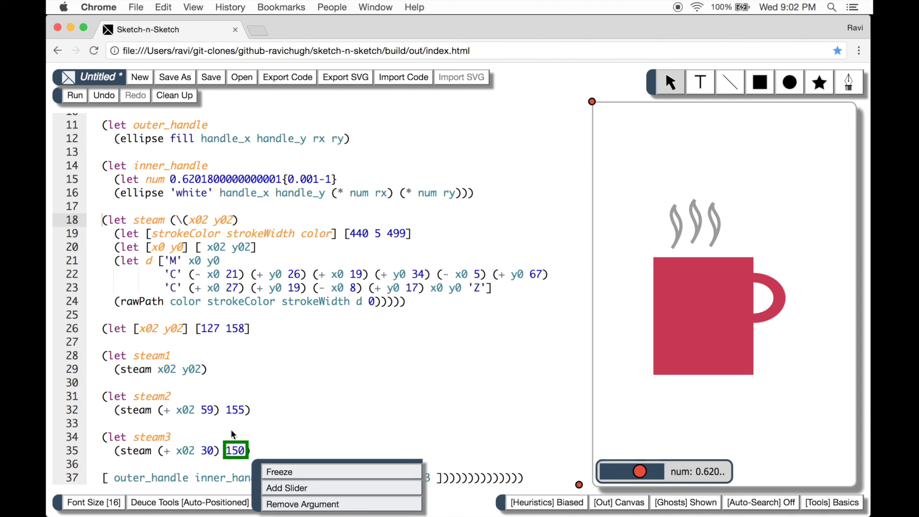
left_click(234, 410)
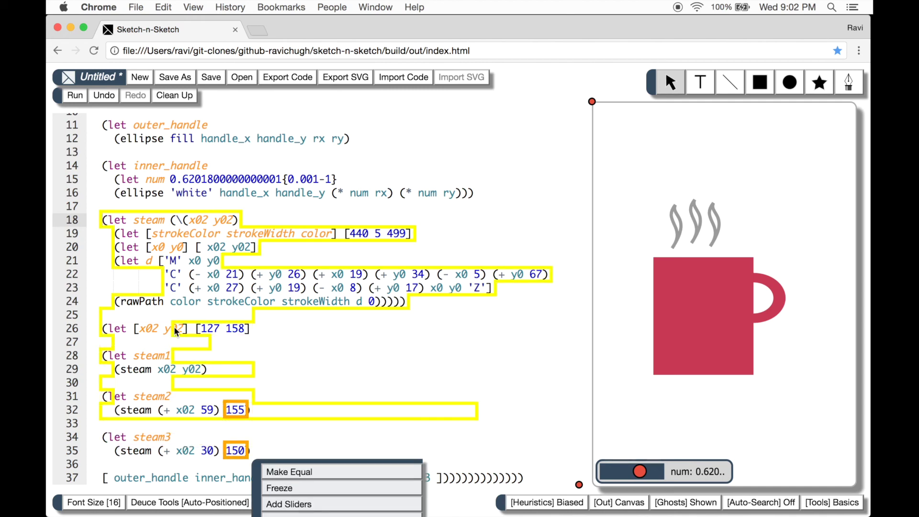
left_click(174, 329)
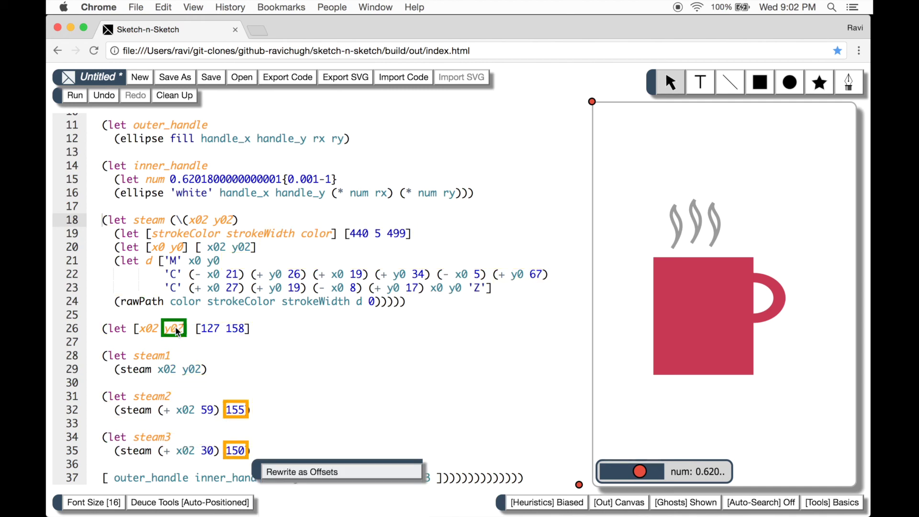
left_click(299, 471)
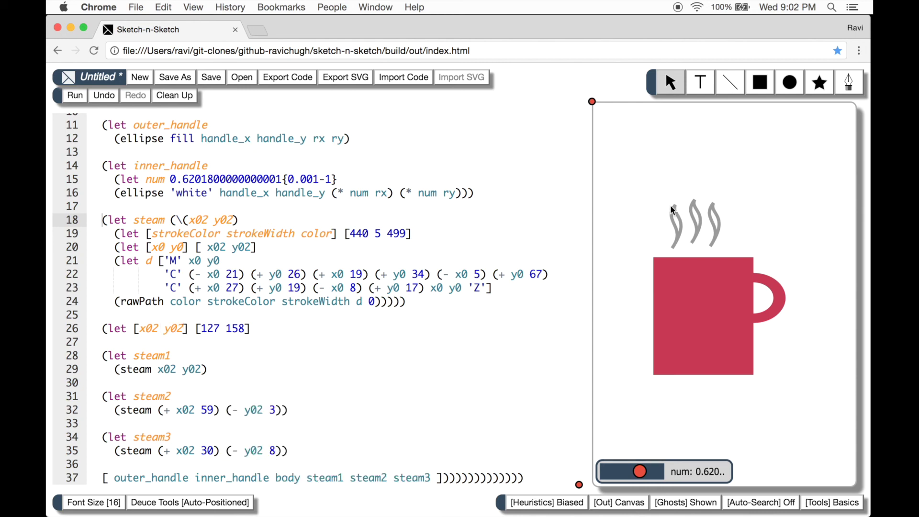
left_click_drag(675, 219, 686, 205)
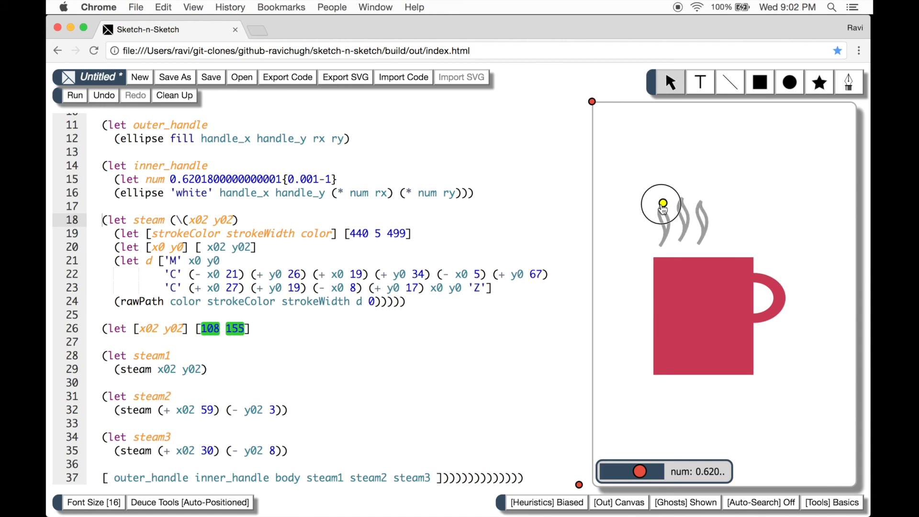
Shift the steam and mug left, and move the [104 160] x02 y02 definition to line 8
left_click_drag(687, 206, 669, 207)
left_click_drag(694, 283, 672, 284)
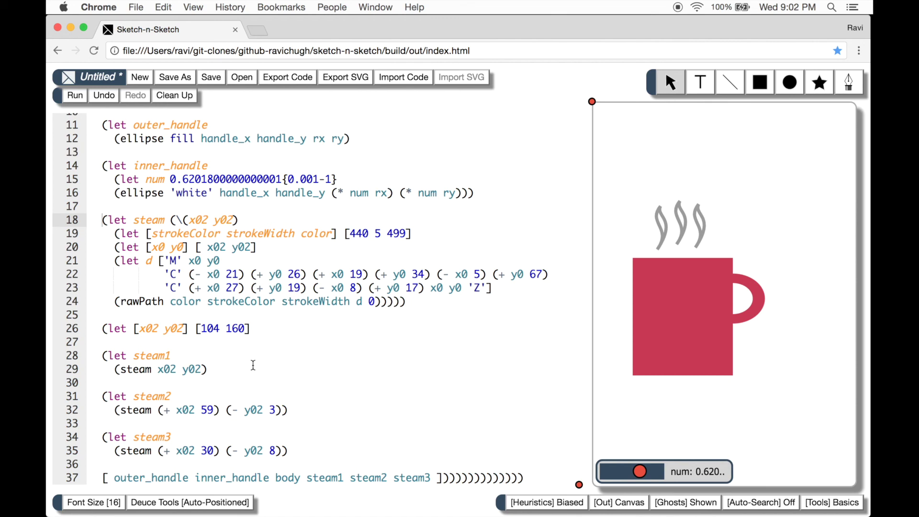
right_click(212, 330)
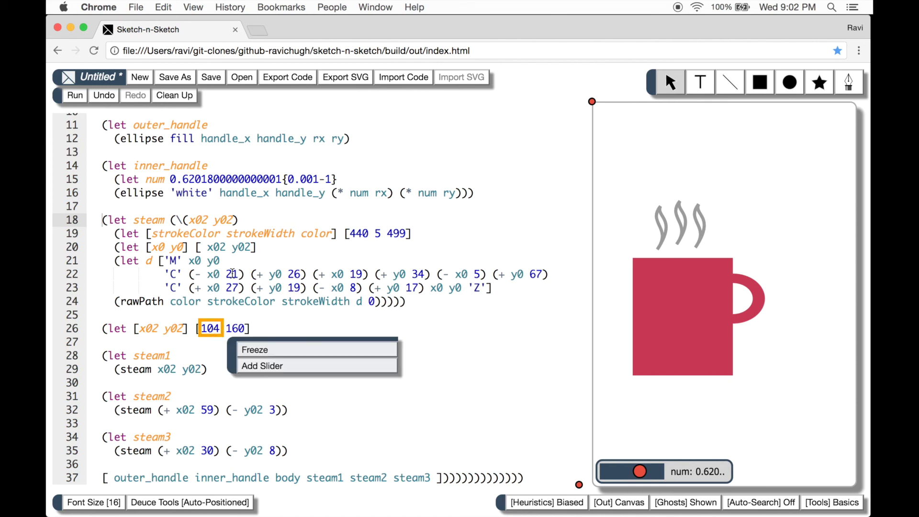
scroll(234, 272, "up", 2)
scroll(233, 272, "down", 1)
left_click(96, 365)
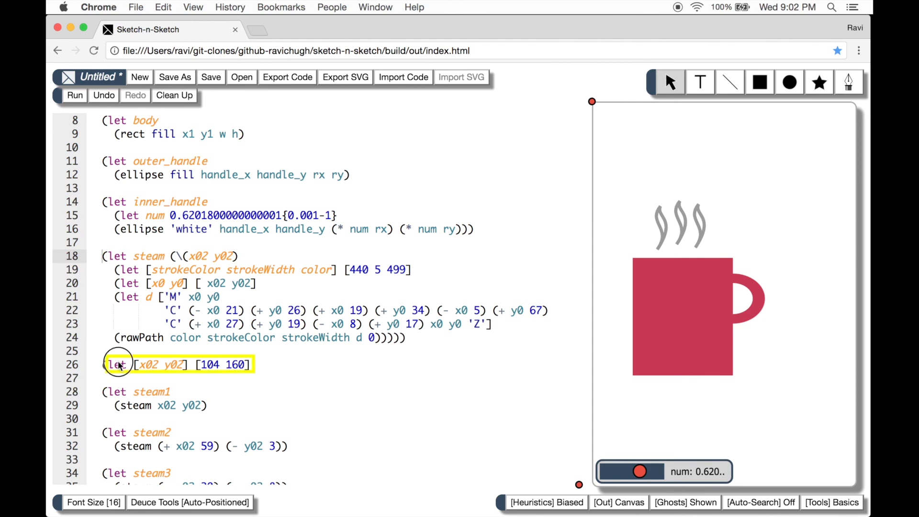
left_click(120, 365)
scroll(115, 217, "up", 3)
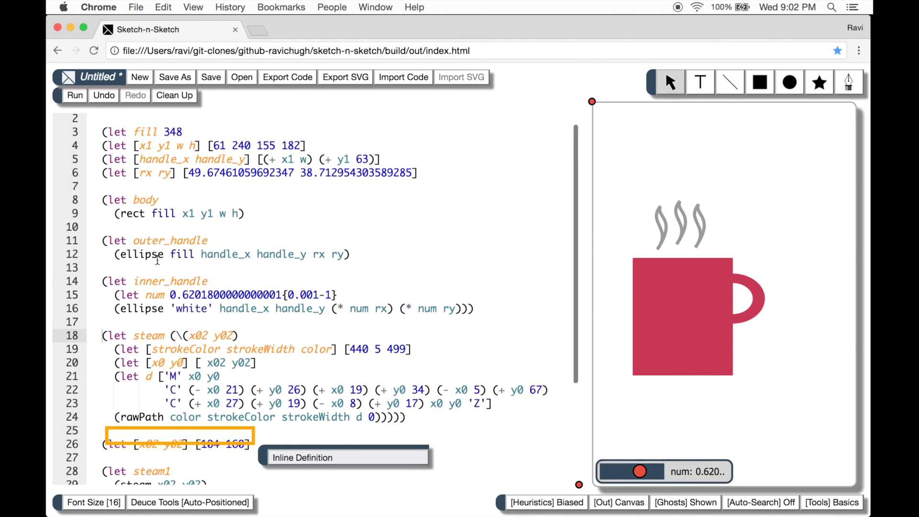
left_click(105, 215)
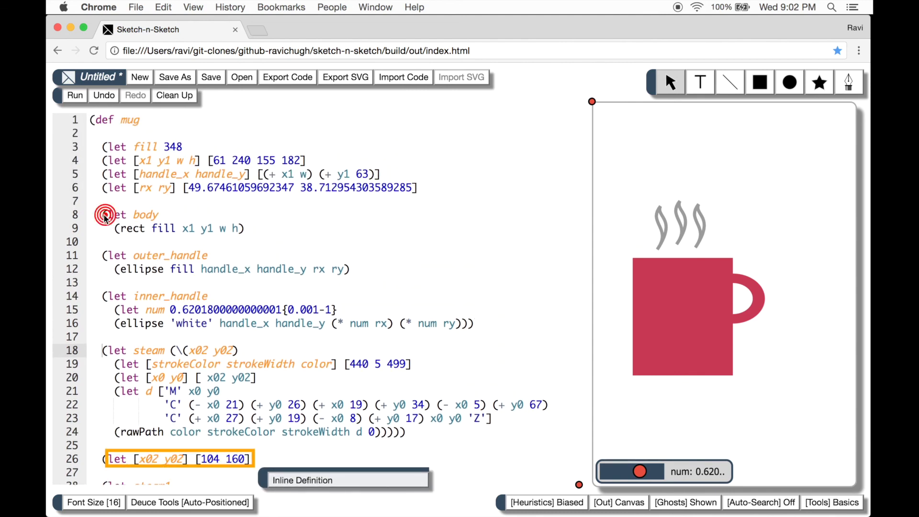
left_click(281, 478)
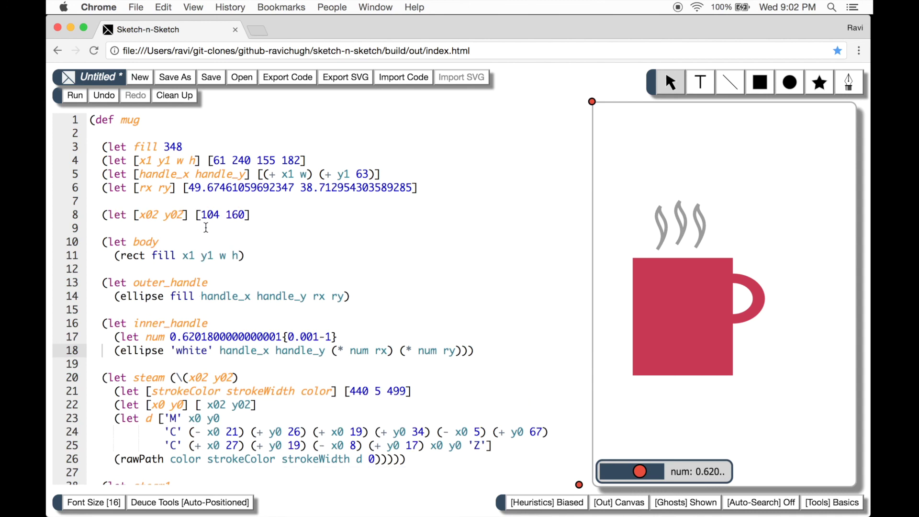
Rewrite the steam position as (+ x1 43) (- y1 80), then drag the mug to test
left_click(207, 216)
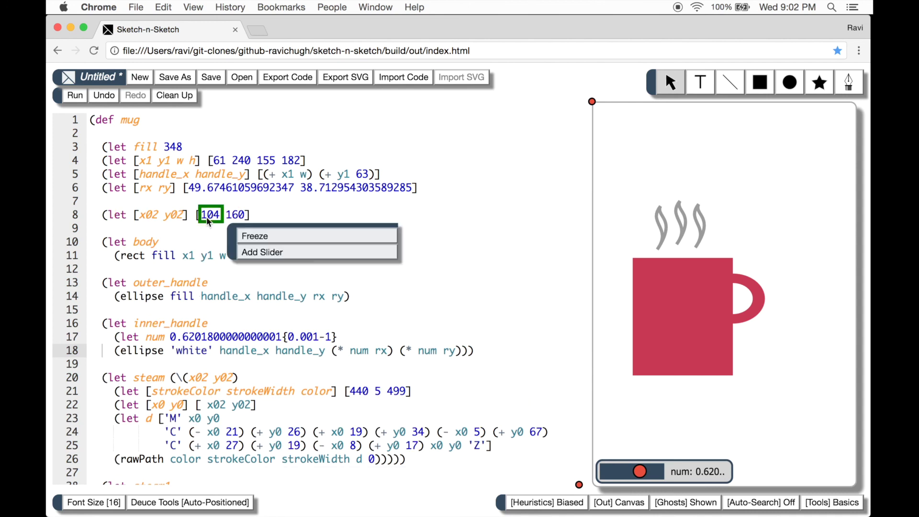
left_click(147, 161)
left_click(267, 237)
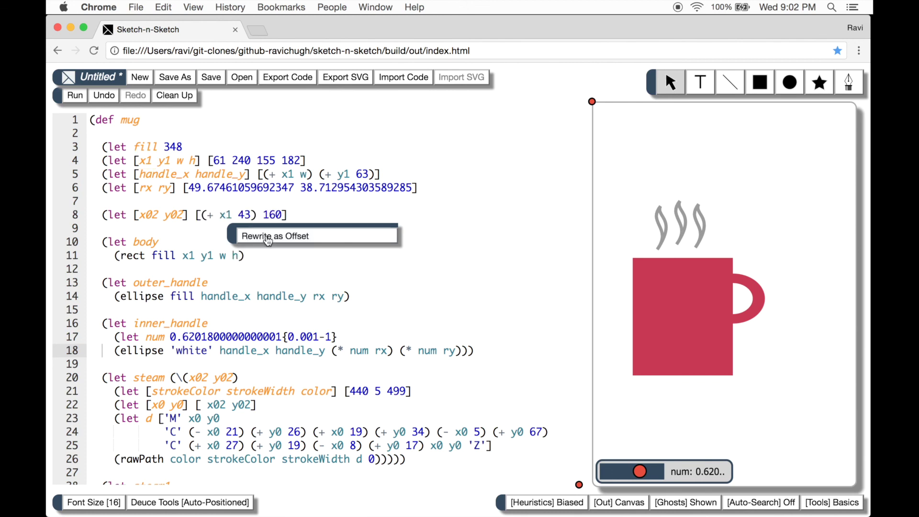
left_click(273, 215)
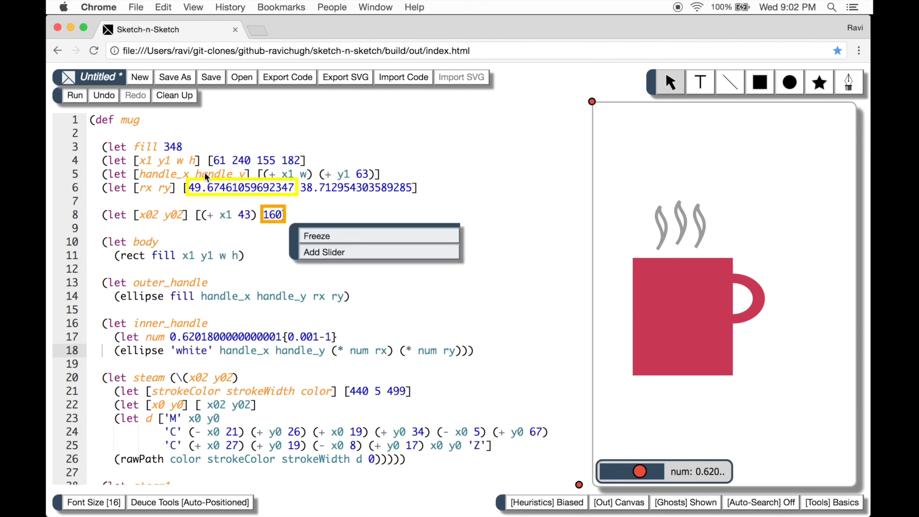
left_click(165, 161)
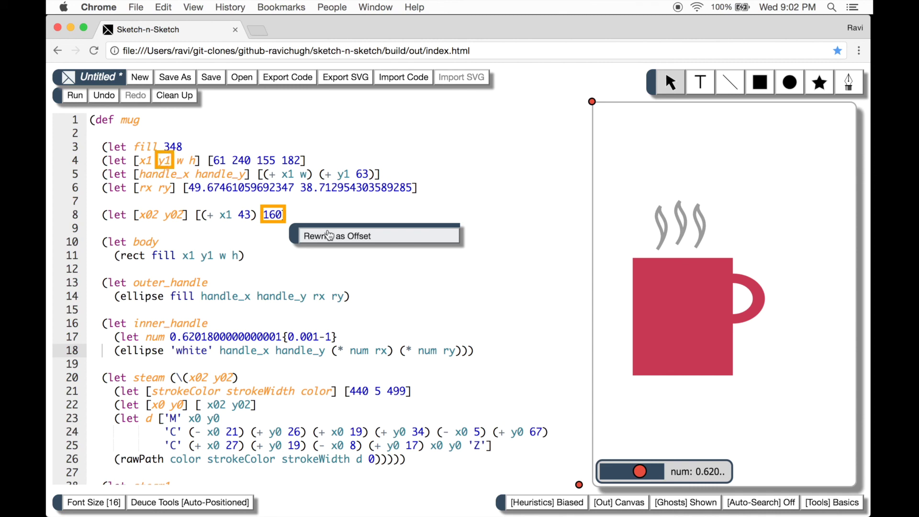
left_click(329, 234)
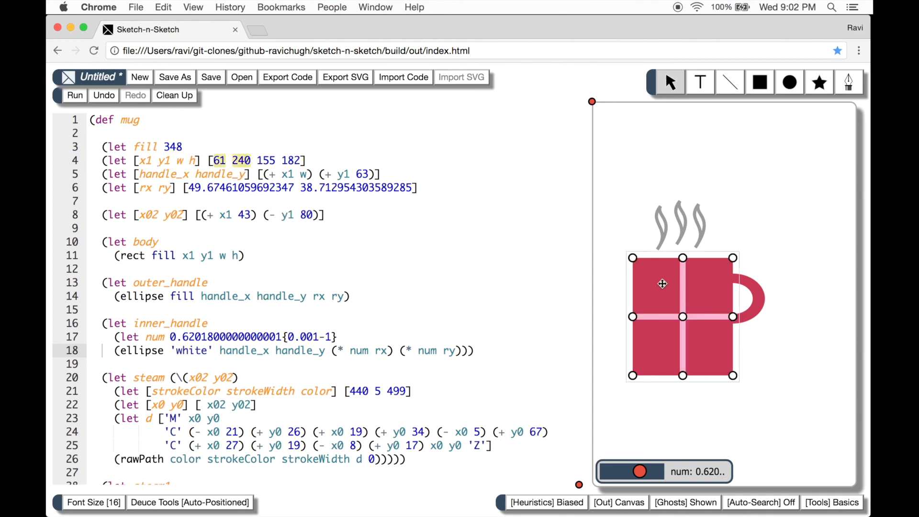
left_click_drag(659, 281, 678, 253)
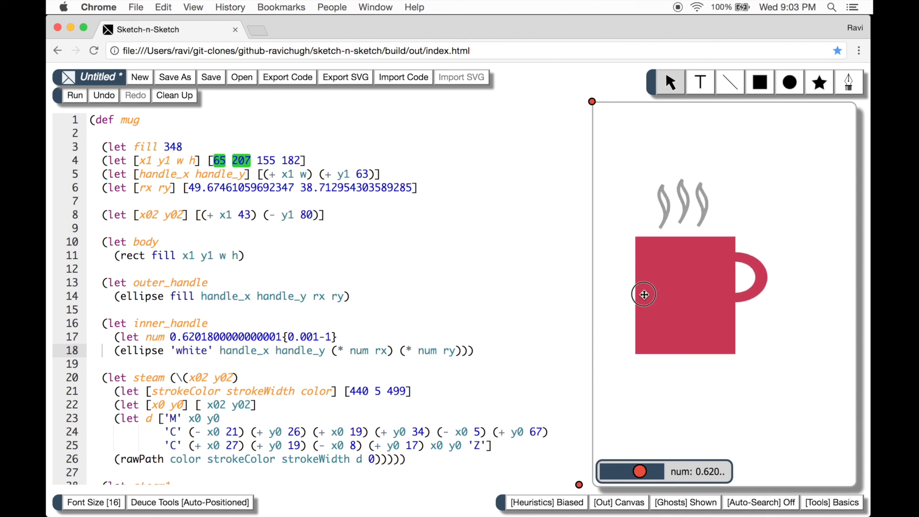
left_click_drag(677, 254, 646, 247)
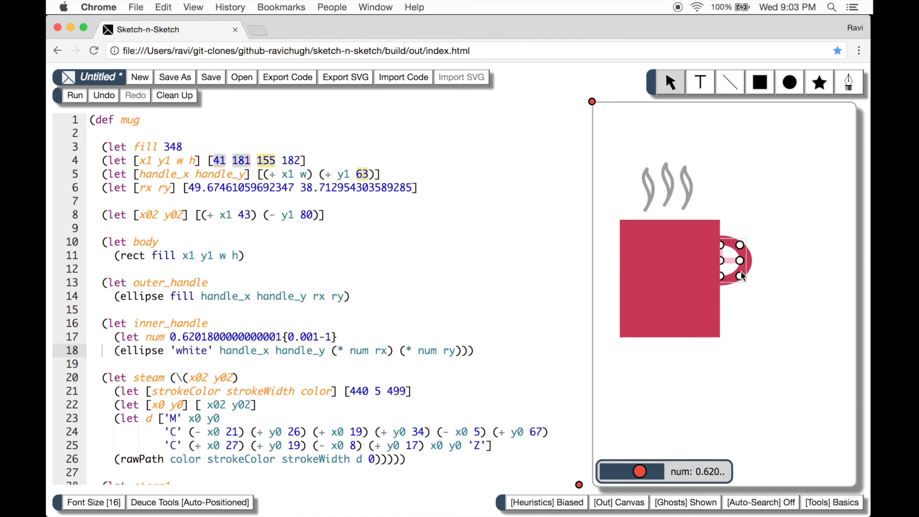